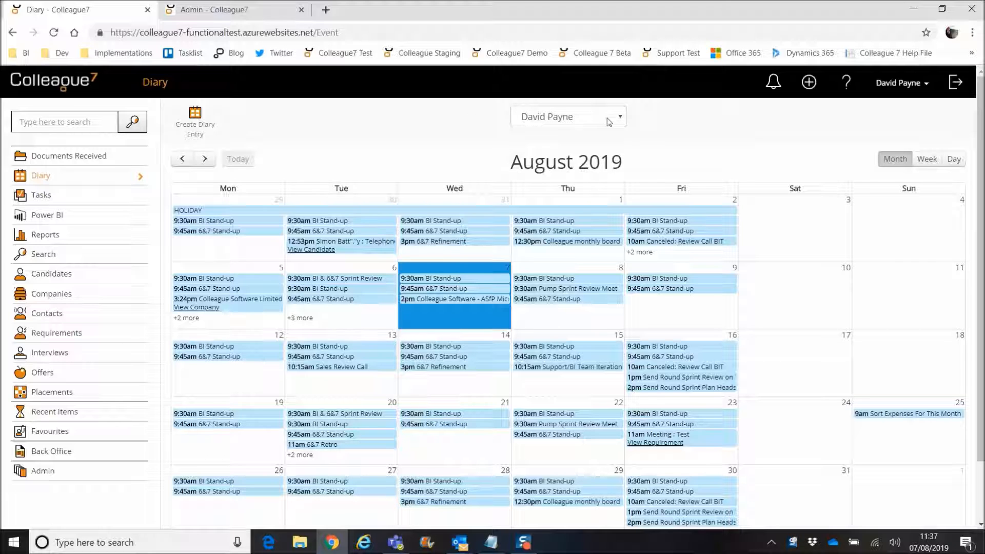
Step: View two colleagues' diaries for August 2019 in turn, then return to the logged-in user's own diary
click(621, 119)
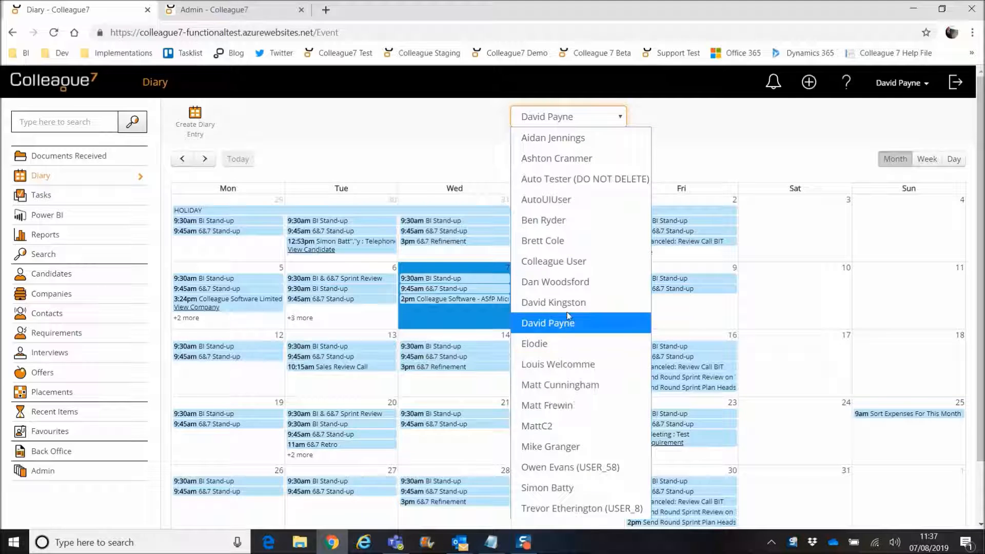
click(561, 241)
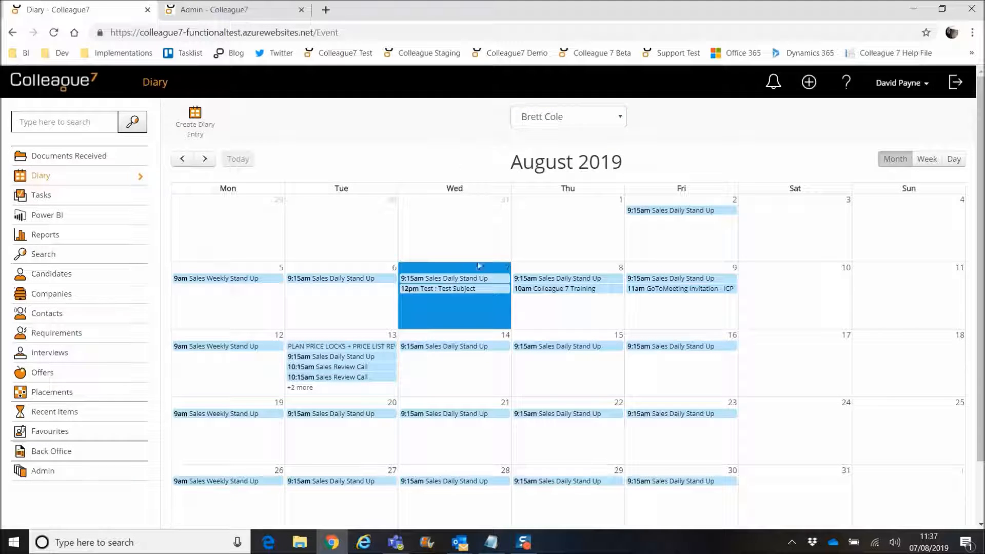
click(537, 122)
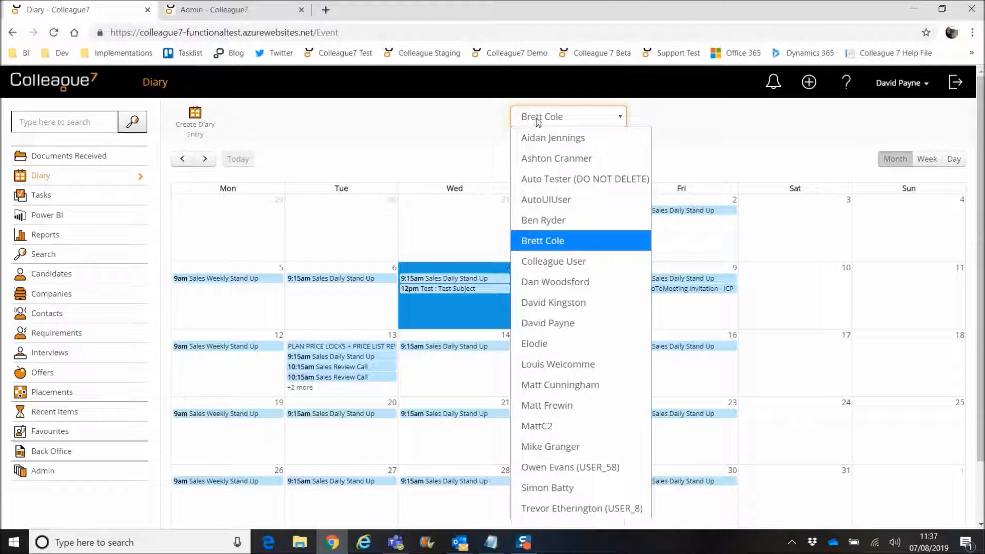
click(545, 226)
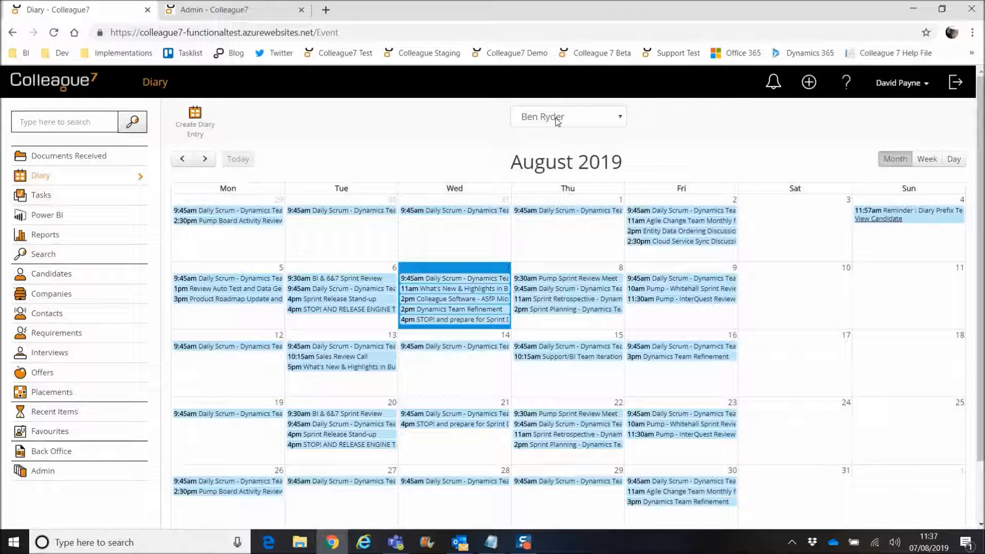
click(558, 122)
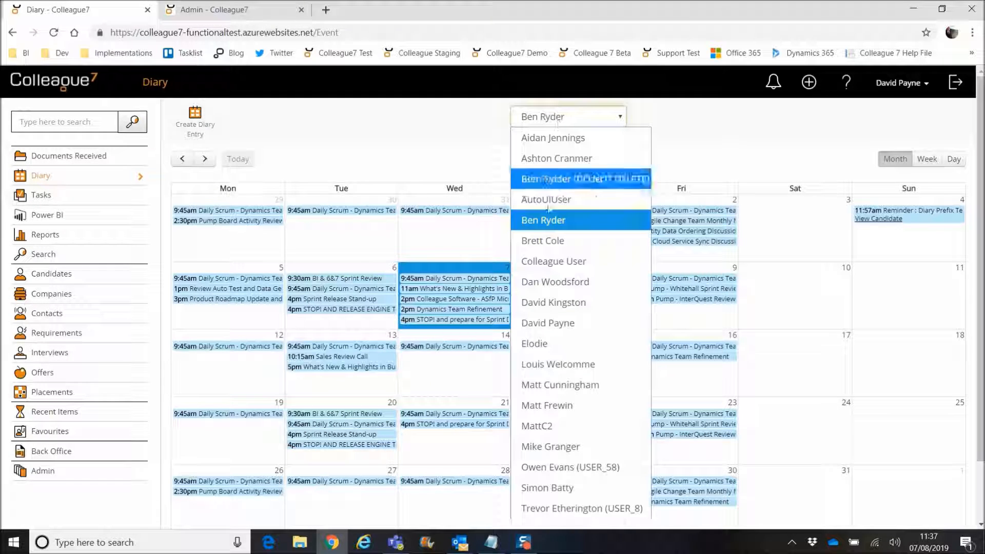
click(548, 322)
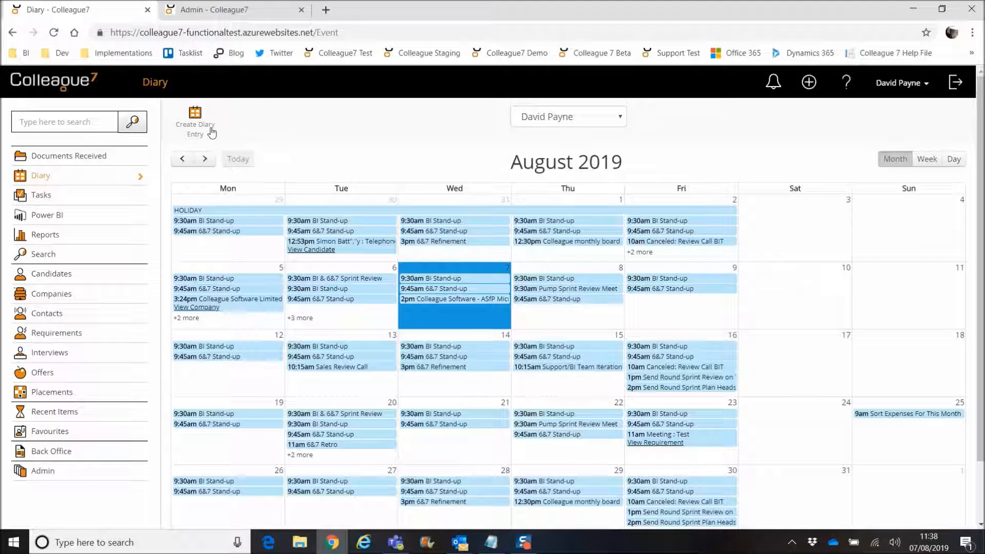
Step: Open a new diary entry form, examine which users it can be assigned to, and cancel the entry
click(211, 132)
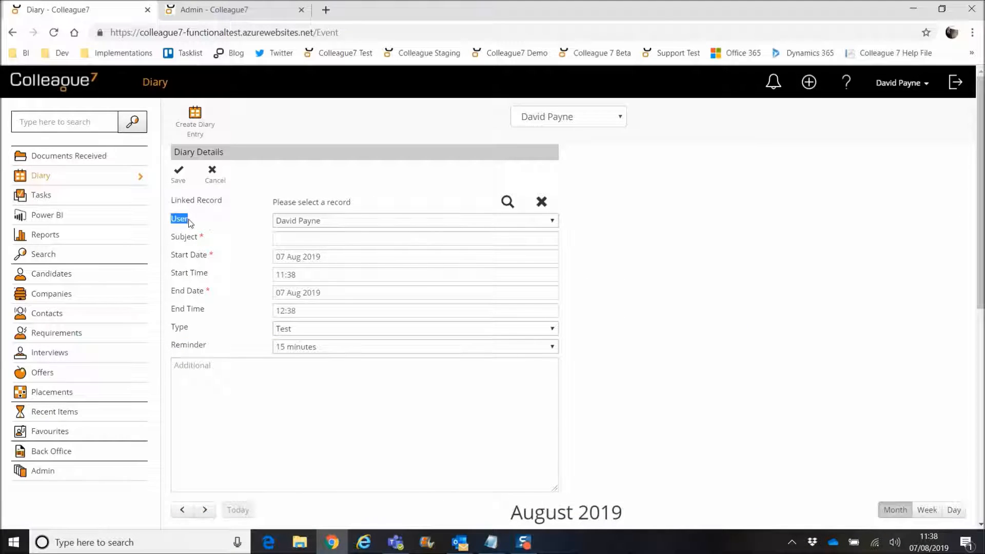
click(386, 222)
click(384, 222)
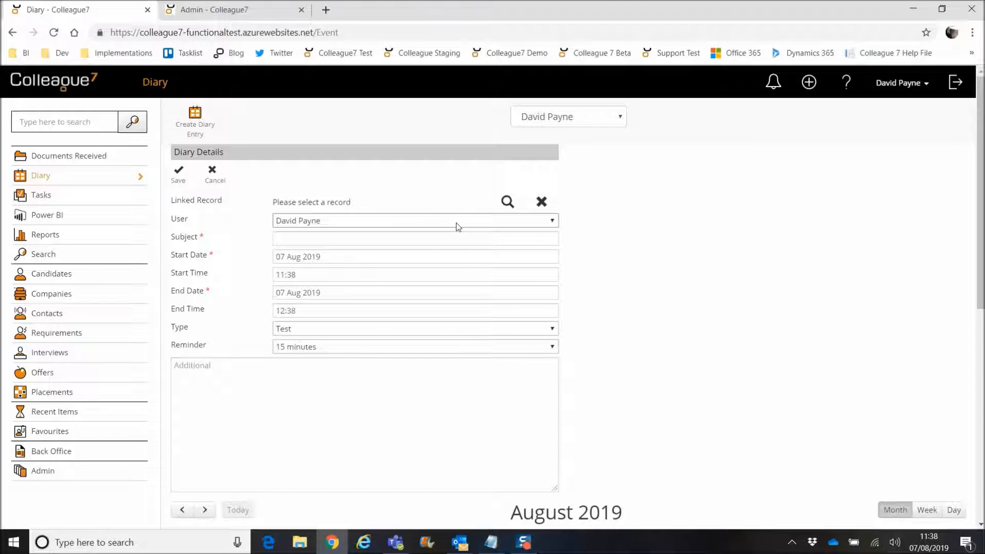
click(446, 223)
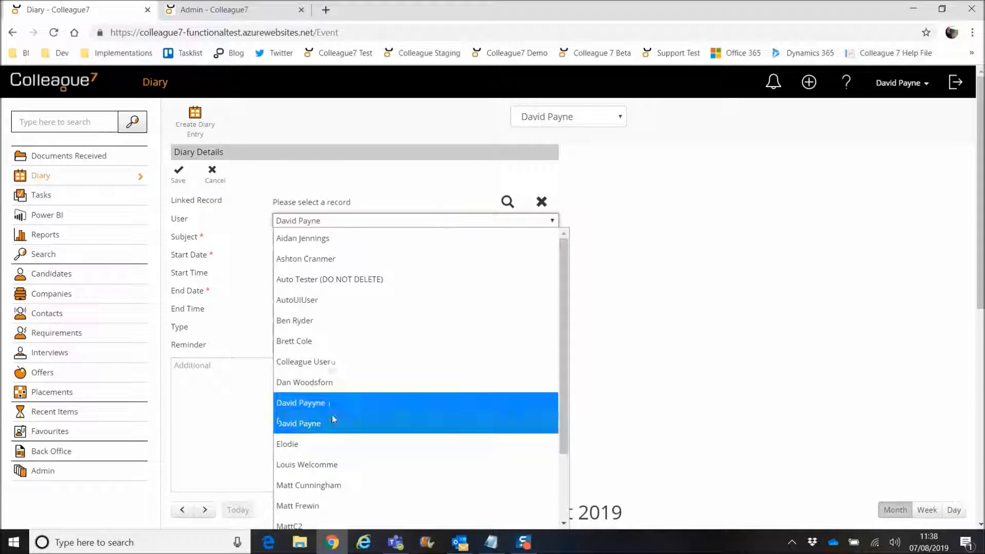
click(397, 221)
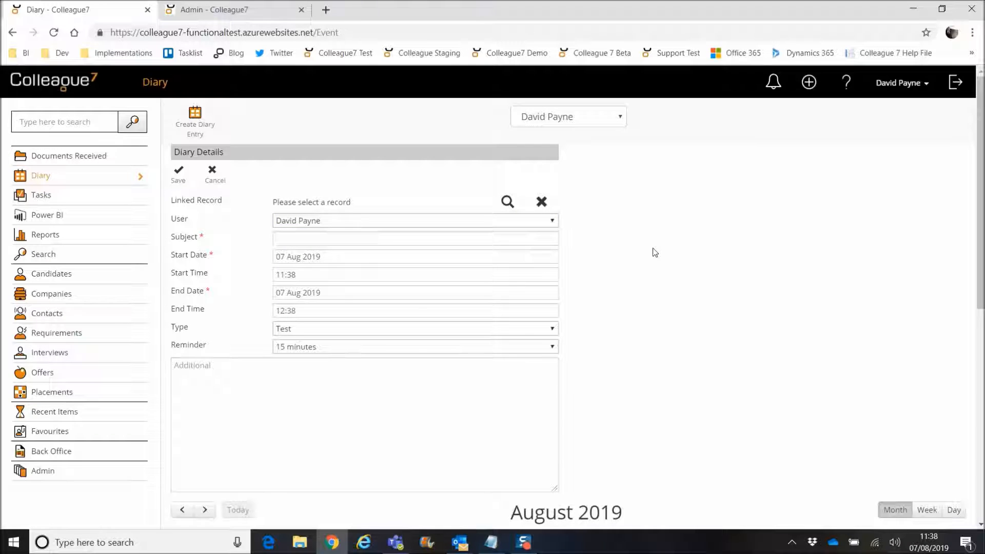
click(214, 181)
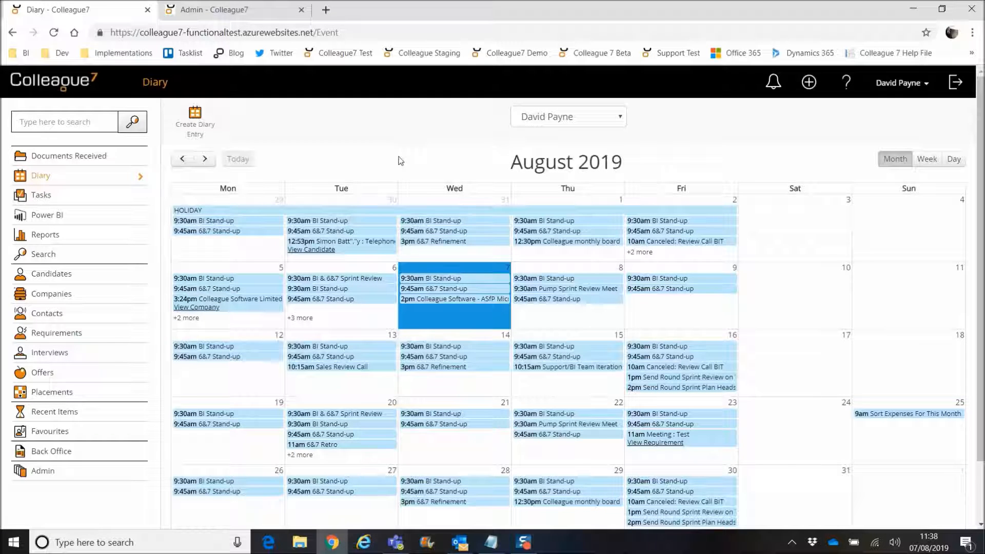
Step: Open the user group permissions for the ADMIN group in the Admin area
click(236, 16)
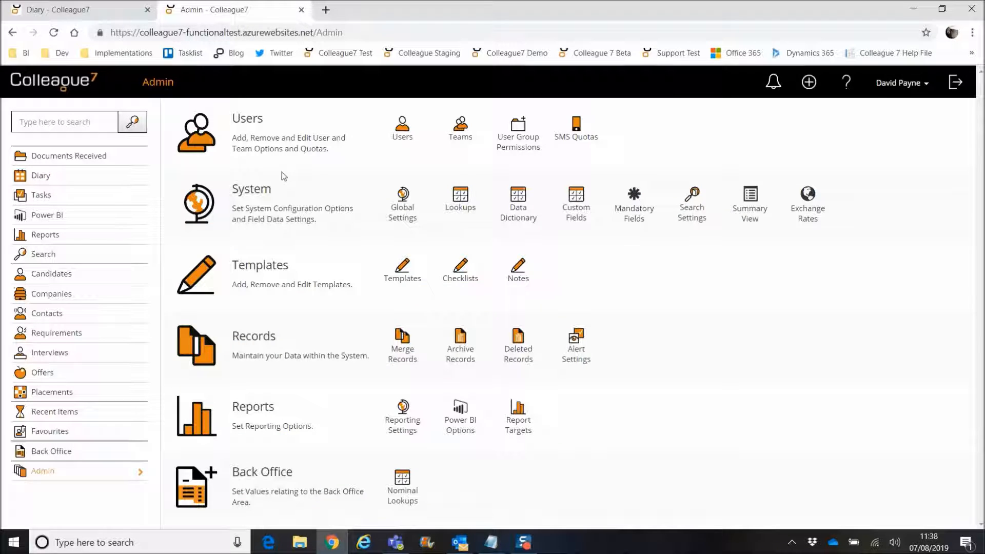
click(525, 145)
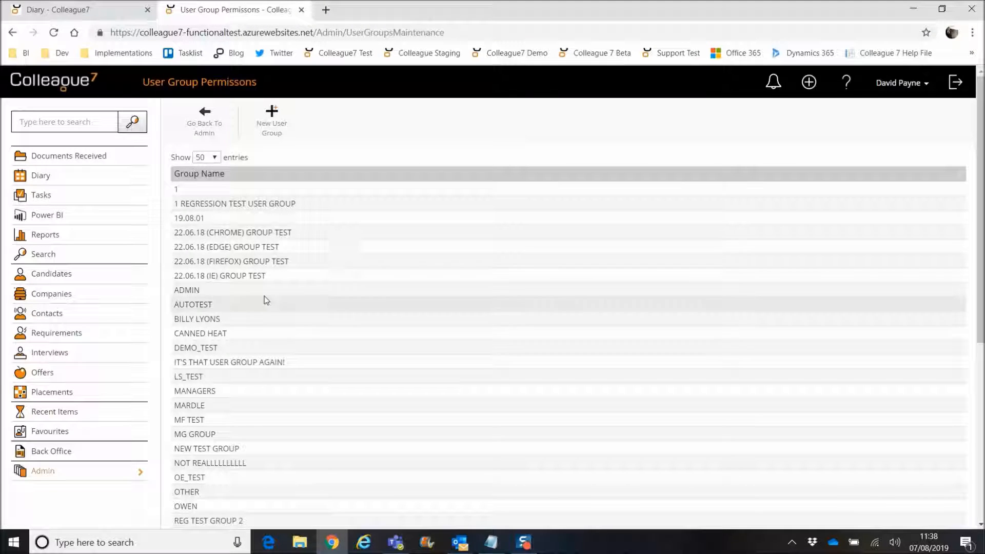
click(265, 293)
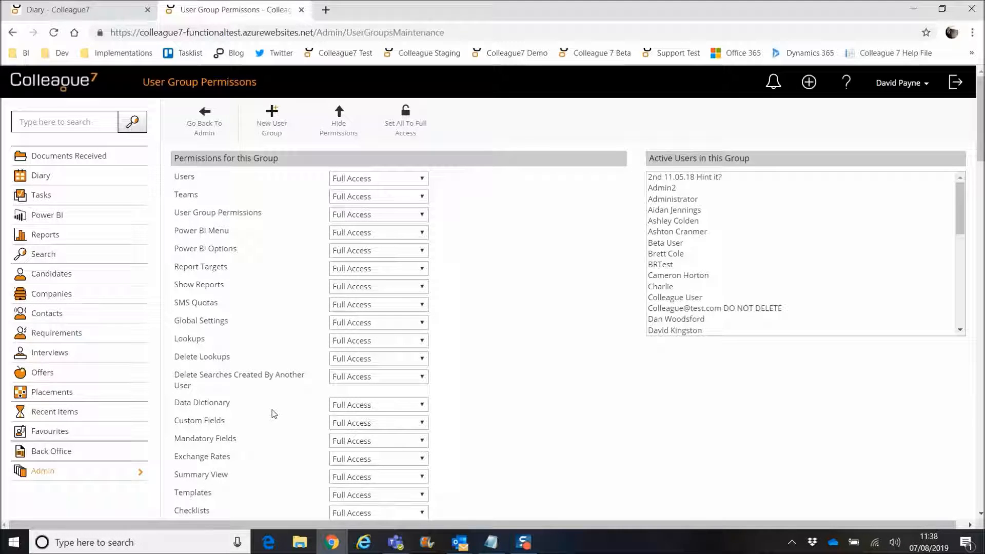
Step: Examine the ADMIN group's permissions for viewing and creating diaries, both within teams and for all users
scroll(273, 412, down, 5)
scroll(275, 416, down, 5)
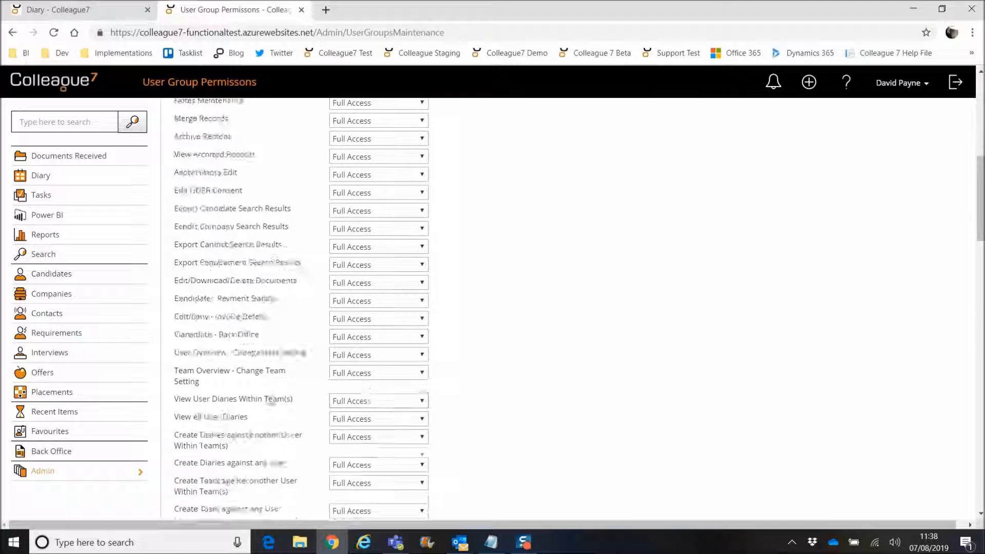
drag(175, 313, 296, 315)
key(Tab)
drag(175, 331, 248, 332)
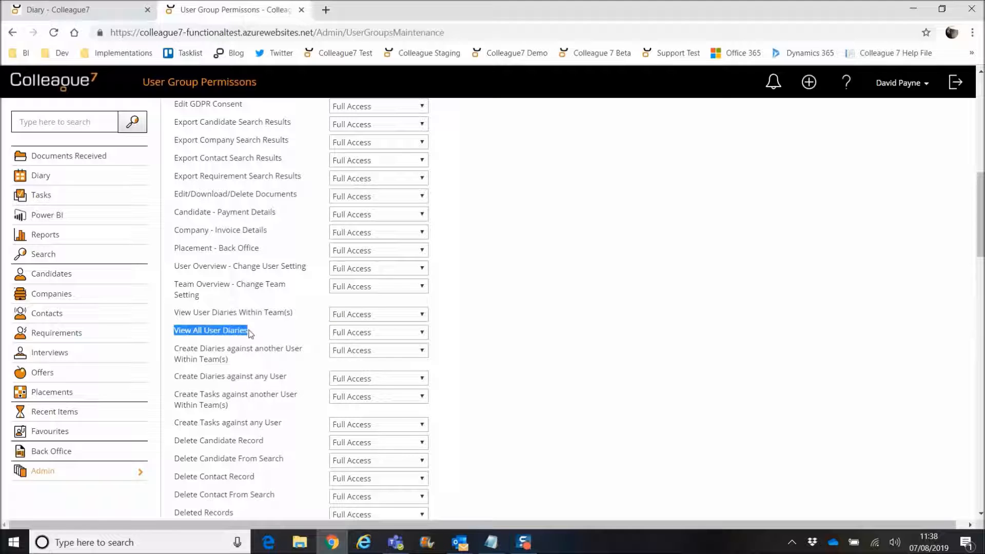
drag(183, 349, 254, 350)
drag(186, 378, 276, 380)
click(282, 377)
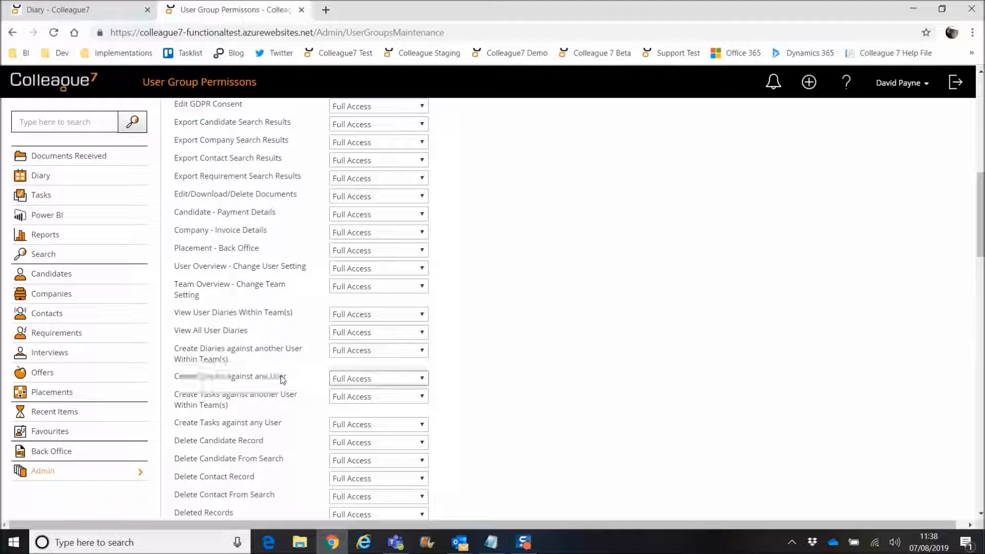
Step: Compare the View User Diaries Within Team(s) permission with View All User Diaries and the related Create Diaries permission
click(210, 331)
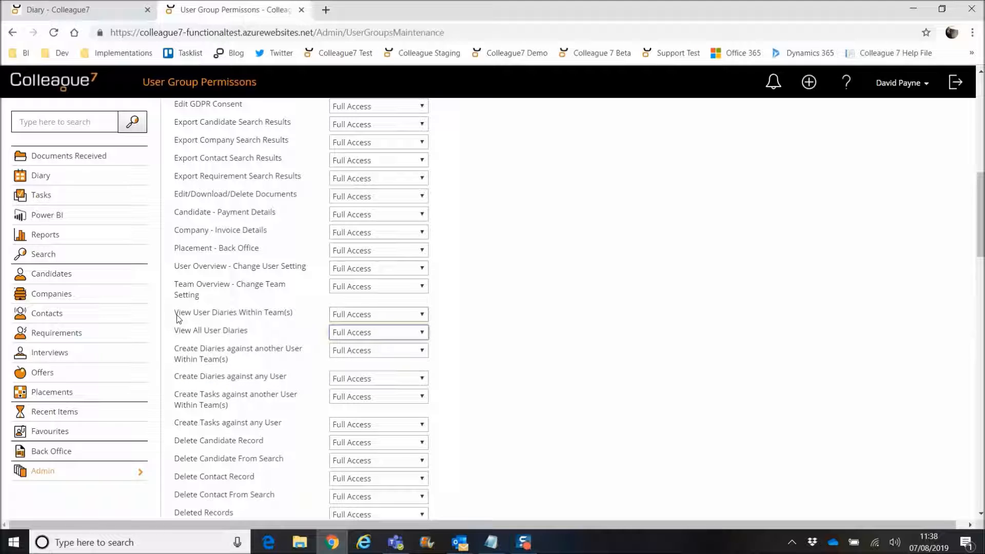
drag(176, 316, 220, 315)
click(222, 317)
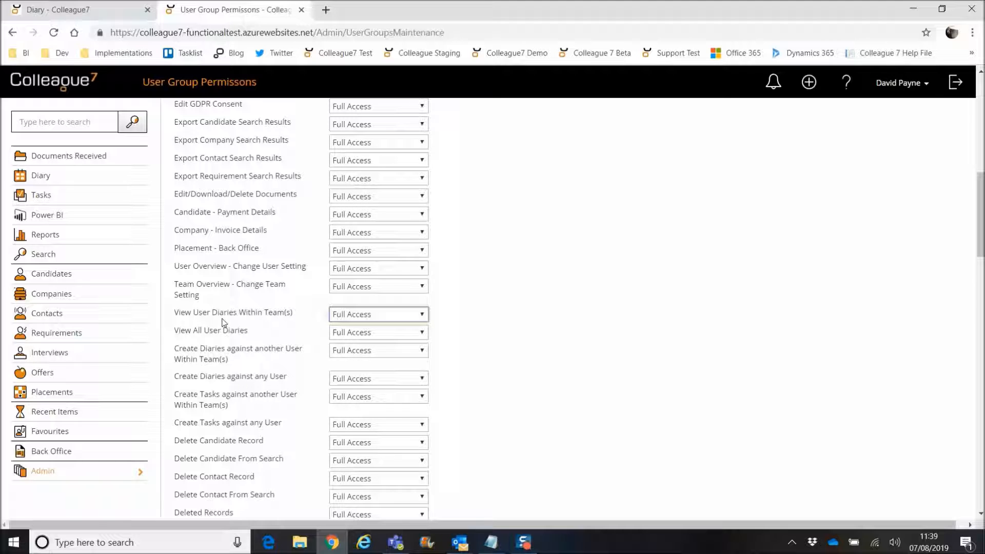
drag(176, 313, 291, 320)
drag(194, 315, 291, 319)
scroll(261, 335, down, 1)
click(188, 293)
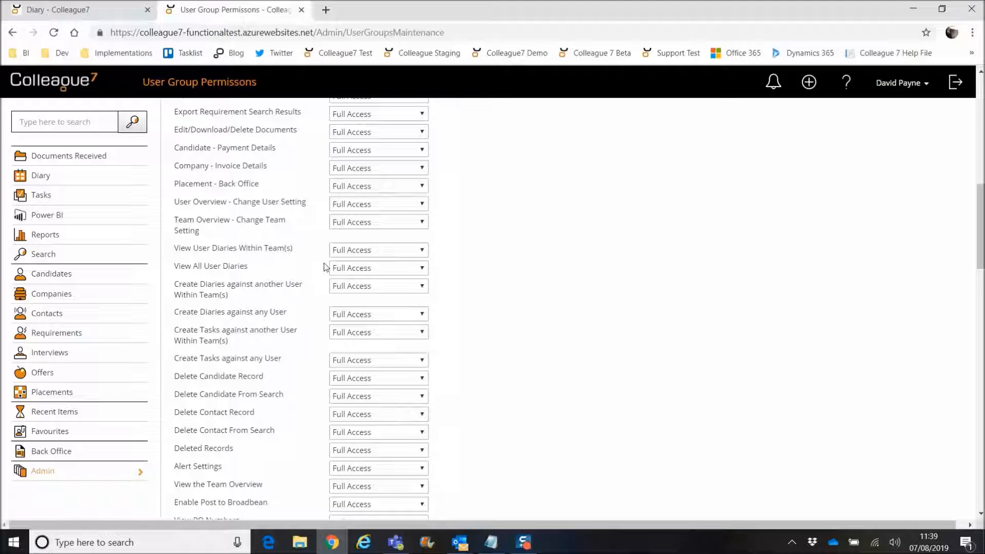
Step: Check the access level options of the View User Diaries Within Team(s) permission
click(352, 252)
click(351, 284)
click(347, 288)
drag(293, 250, 245, 250)
click(254, 258)
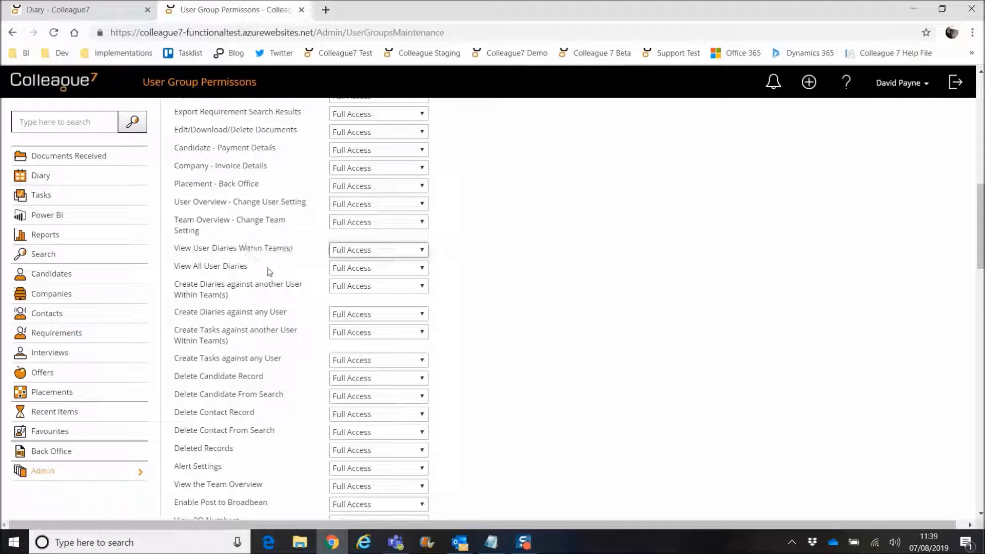
Step: Leave the group permissions, examine which users belong to each team in Teams, and return to the Admin overview
scroll(268, 270, up, 9)
click(200, 122)
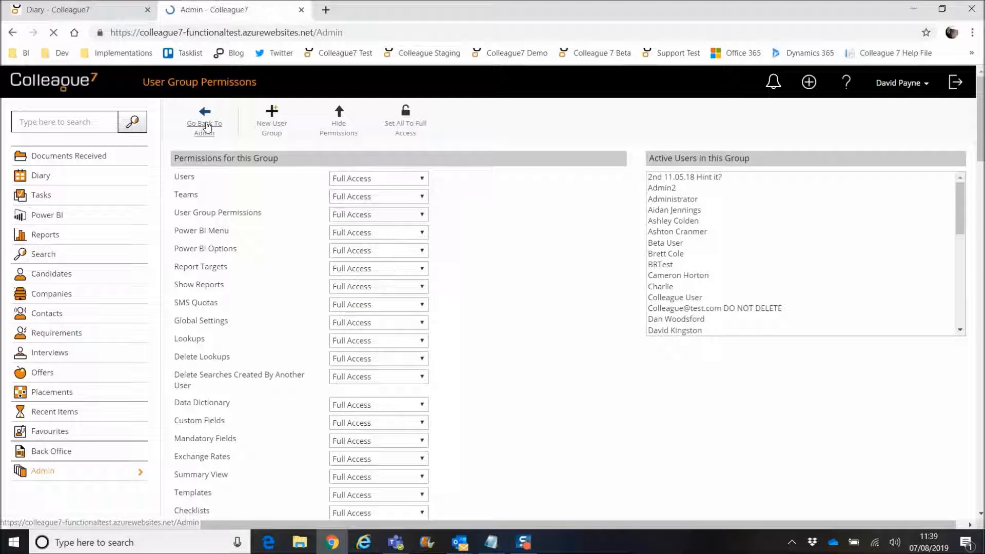
click(465, 140)
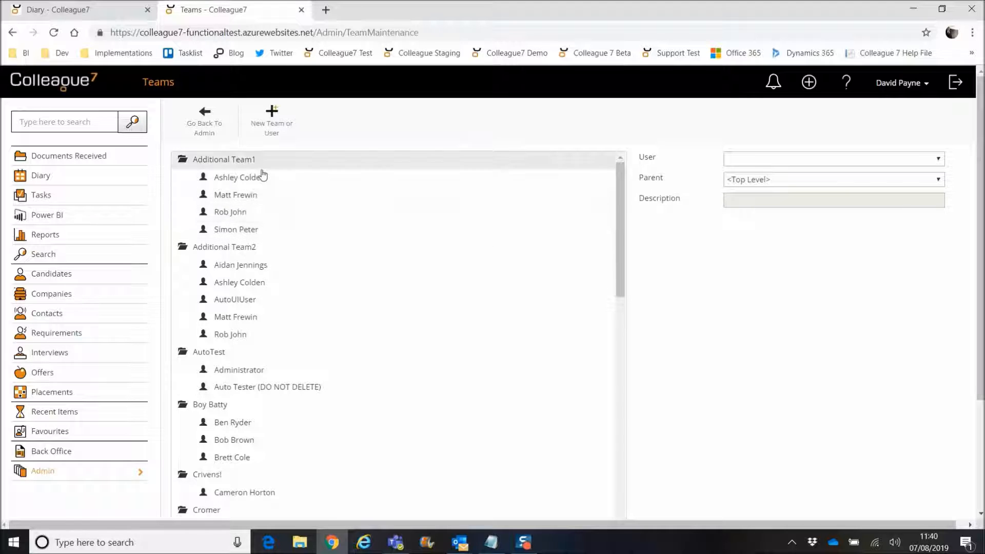
click(204, 127)
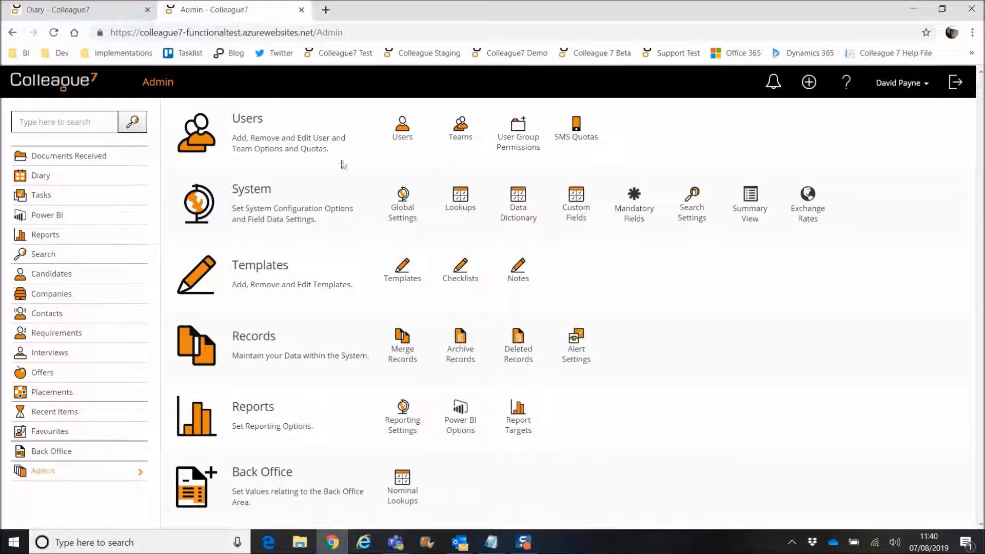
Step: Open an ADMIN group user's record, examine the Share Diary/Tasks setting and its options, and return to the Admin overview
click(403, 135)
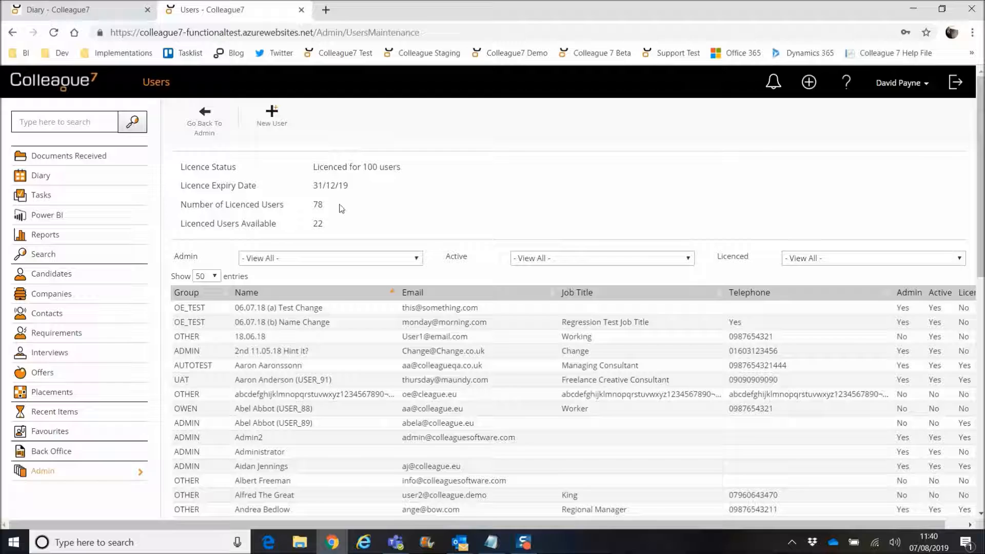
click(313, 467)
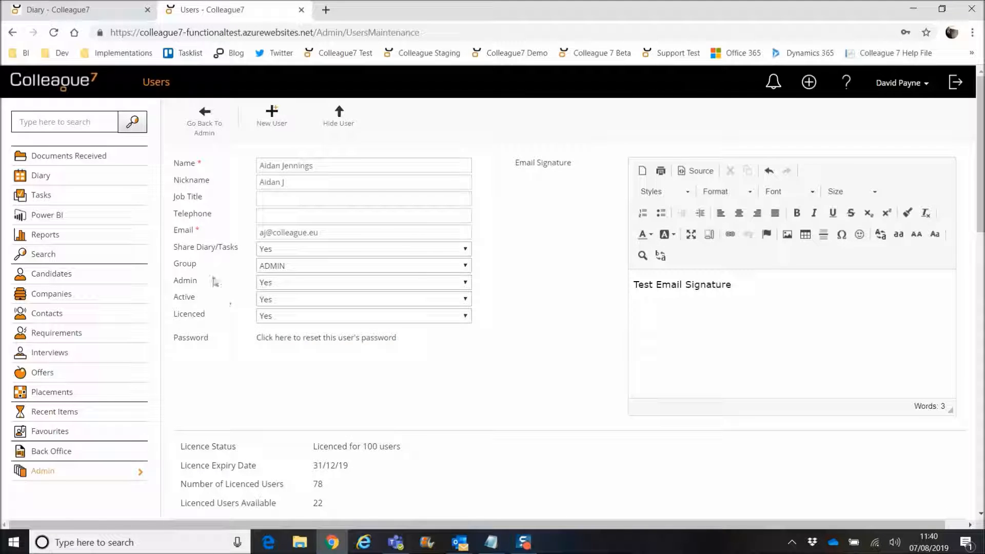
mouse_move(187, 254)
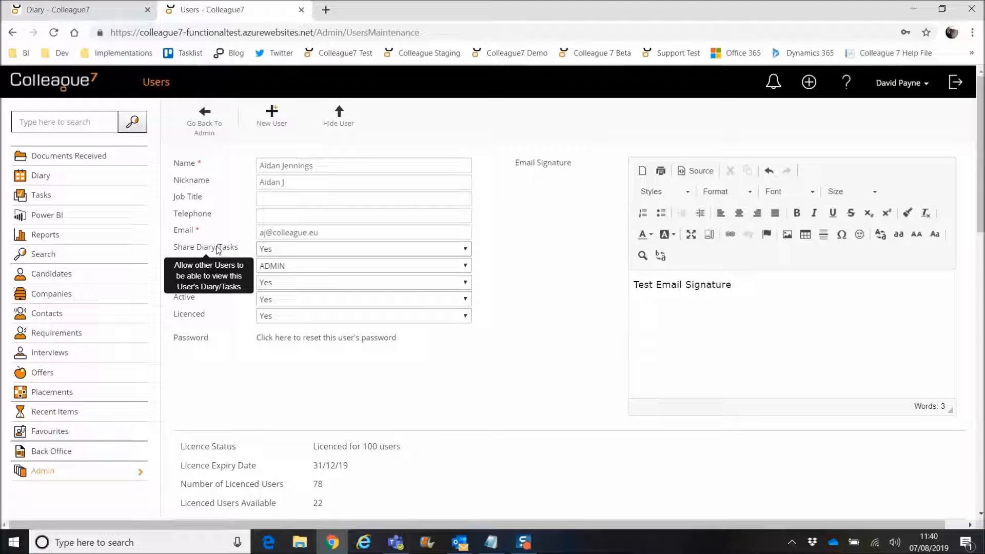
click(285, 255)
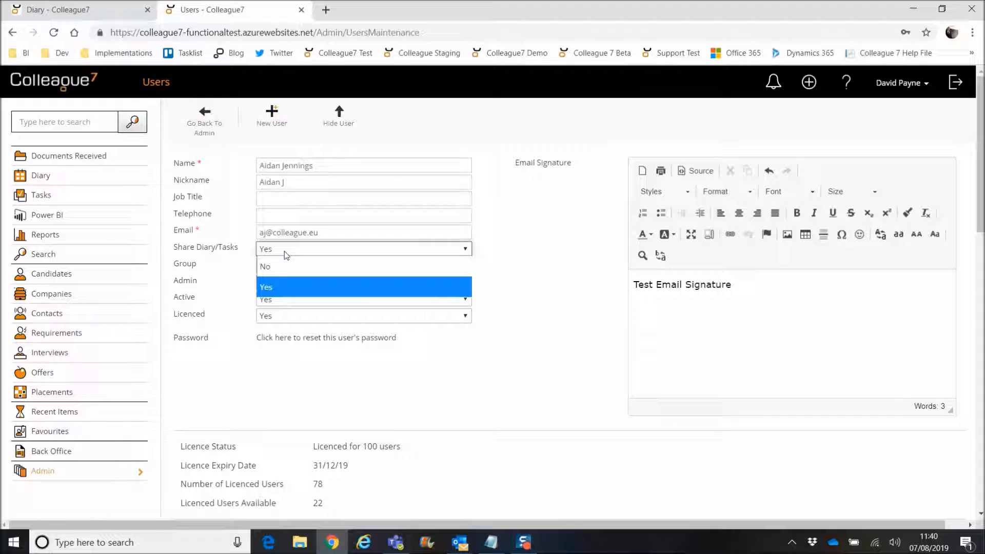
click(228, 384)
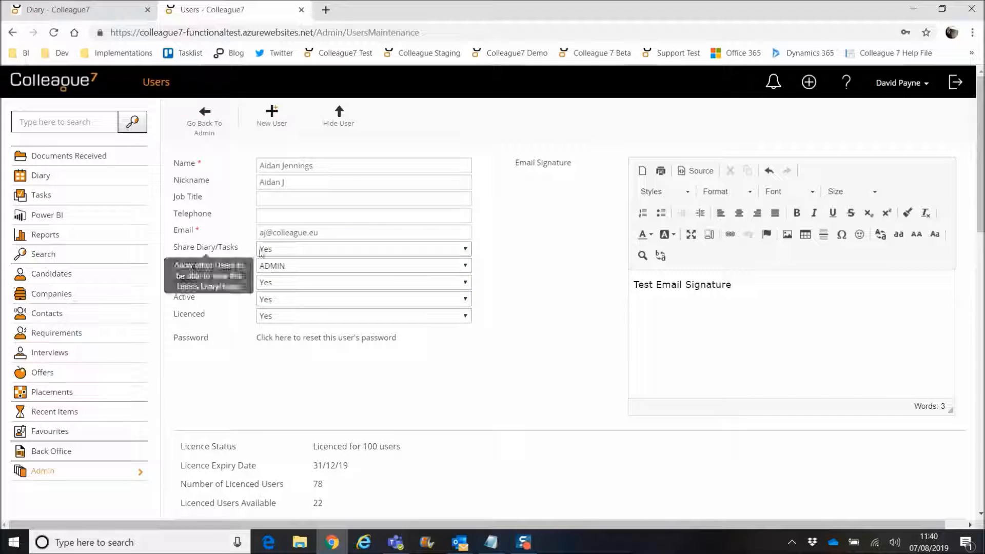
mouse_move(224, 254)
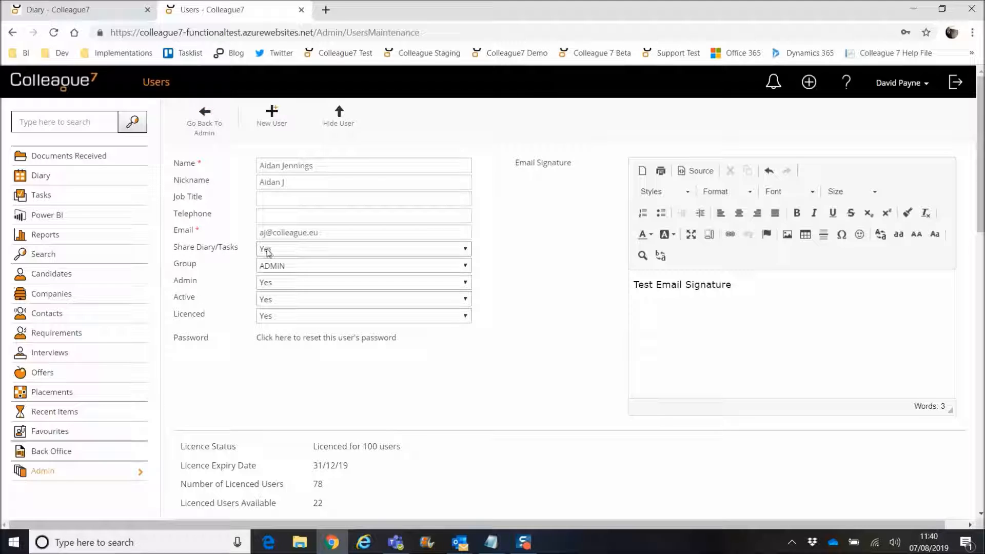
click(208, 126)
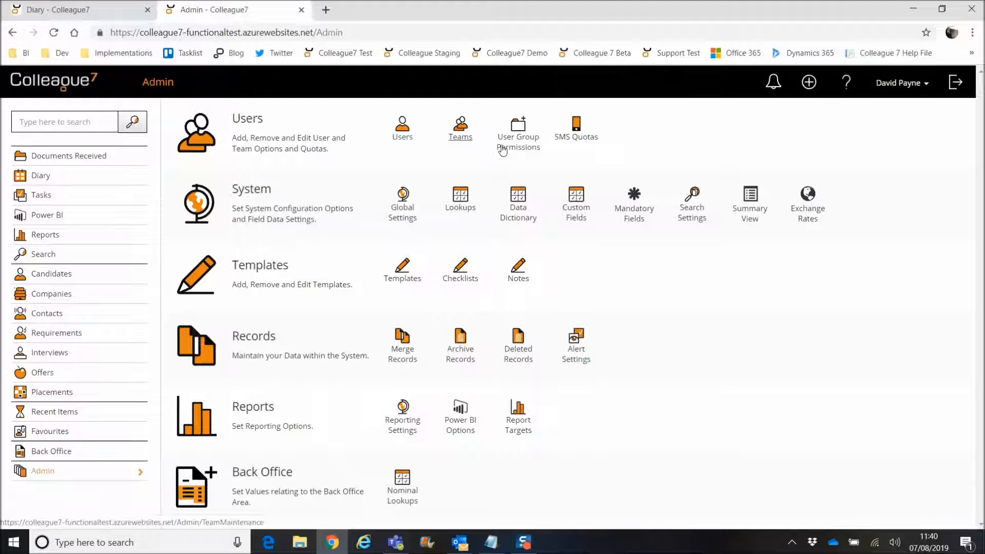
Step: Return to the Diary and examine which users' diaries can be selected, keeping the own diary selected
click(109, 10)
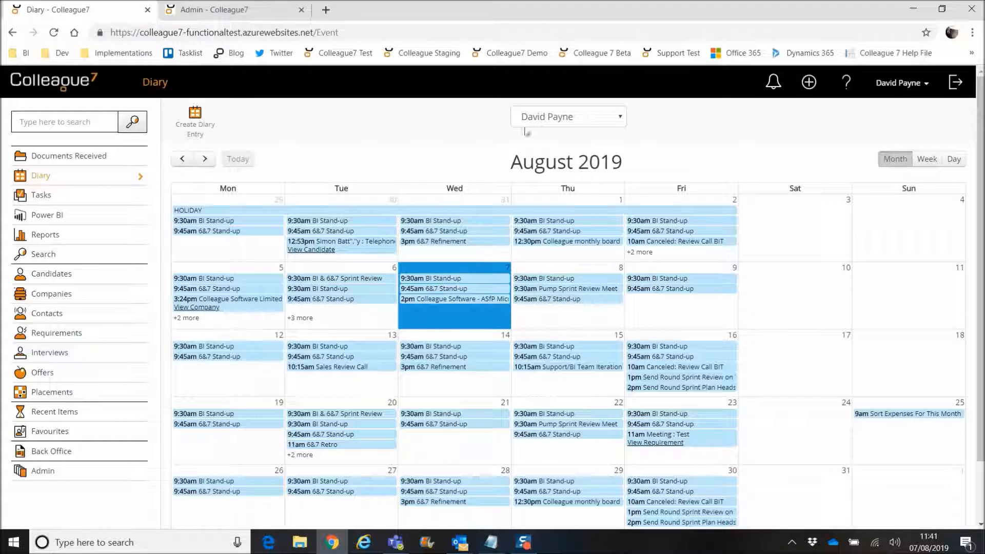
click(586, 125)
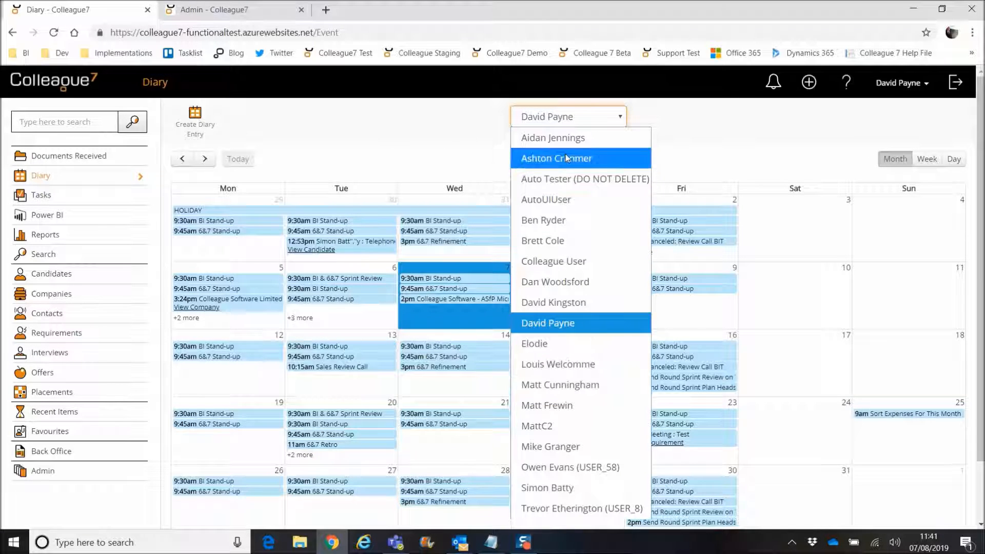
click(557, 325)
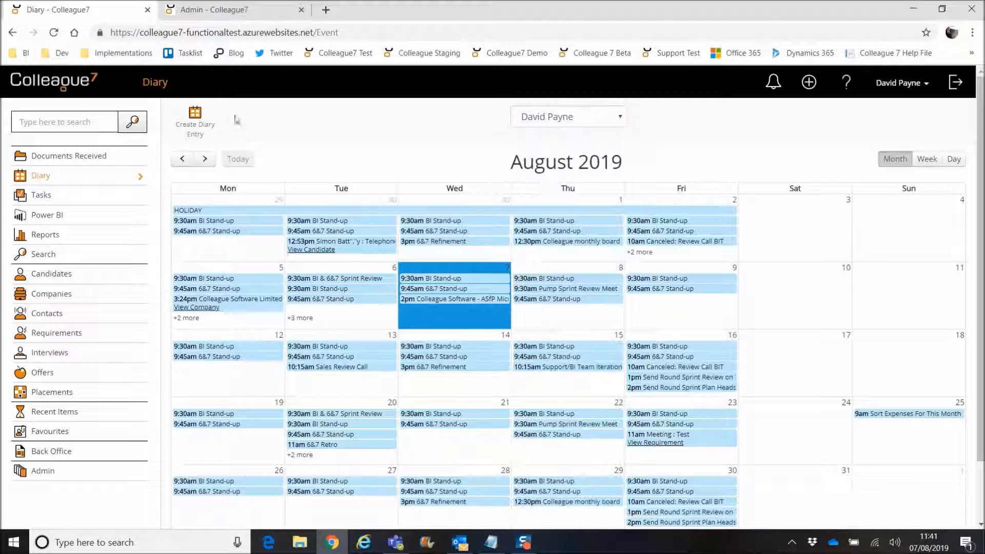
Step: Start a new diary entry, assign it to a different user, and enter "Test Subject" as the subject
click(190, 127)
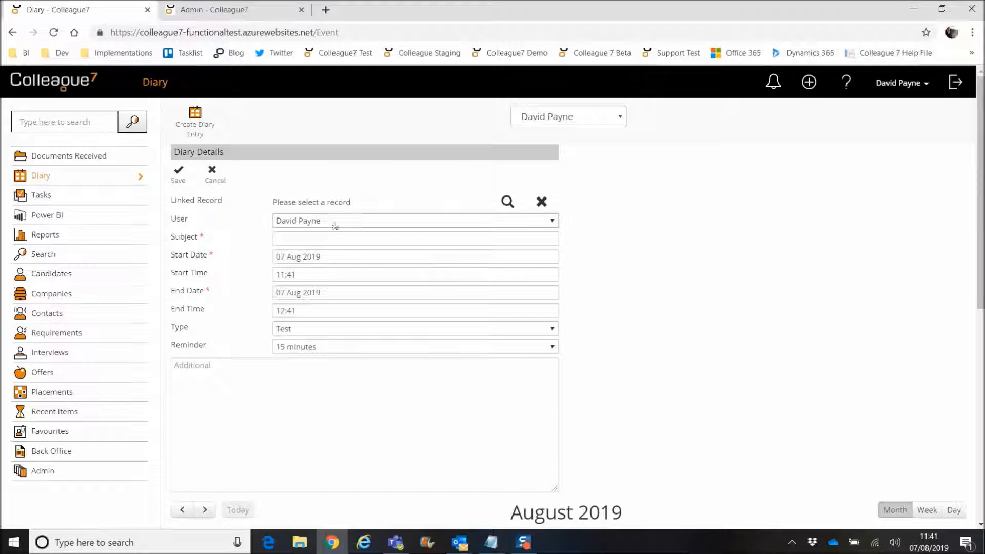
click(322, 221)
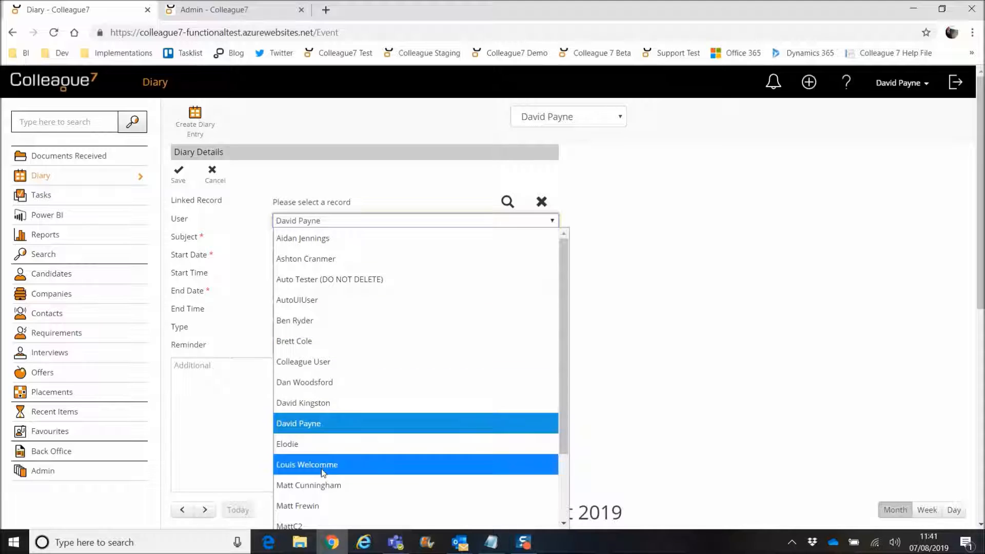
click(277, 341)
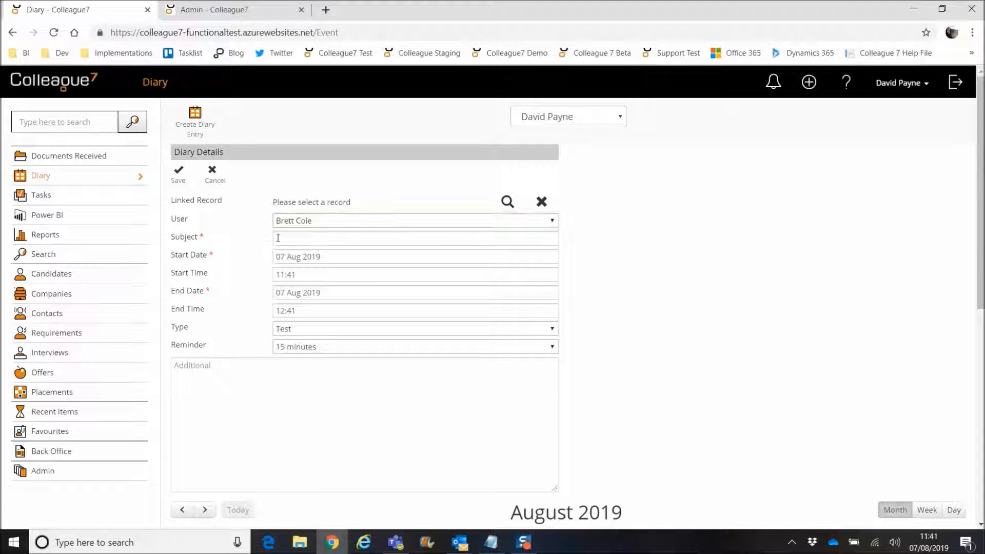
click(286, 238)
text(Test Subject)
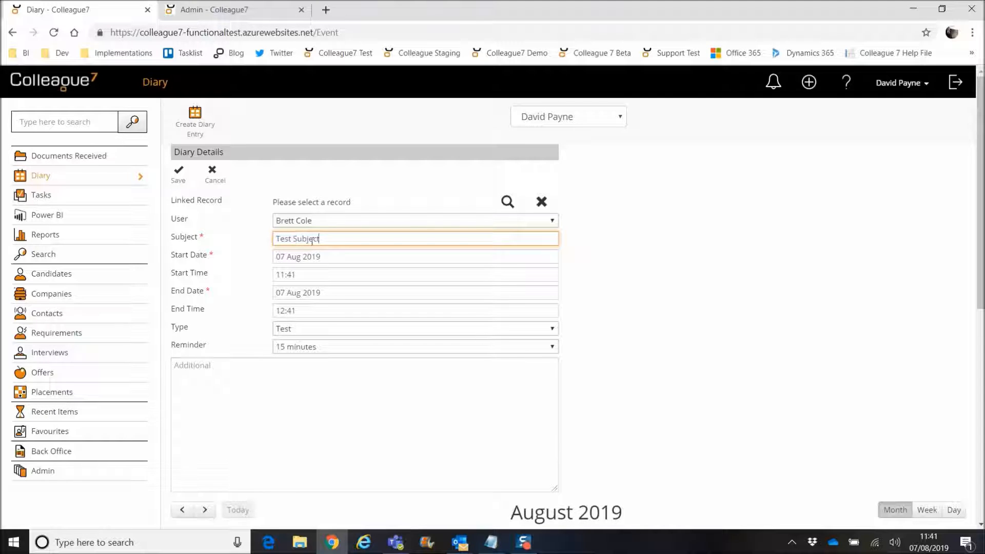
Step: Set the diary entry's start date to 09 Aug 2019 and its start time to 12:00
click(328, 259)
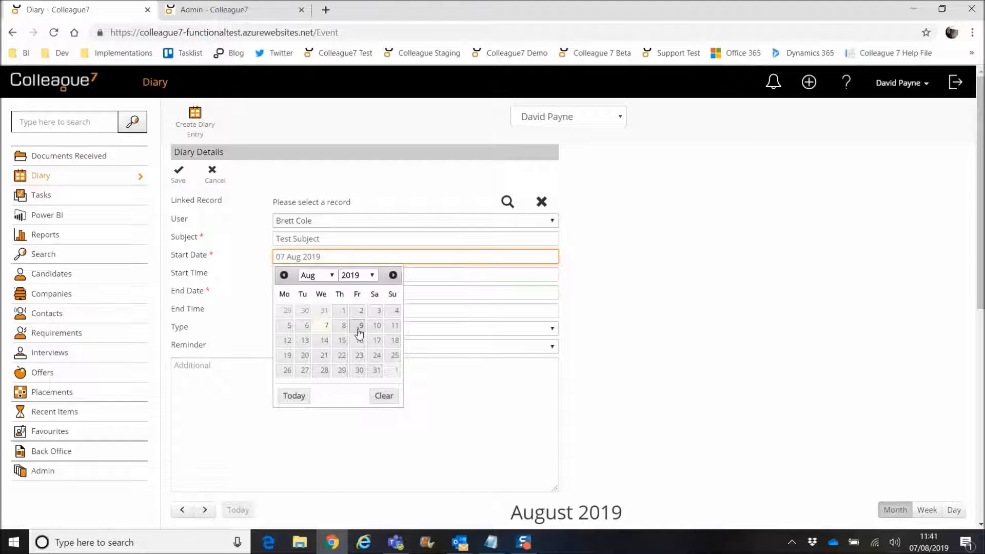
click(360, 329)
click(315, 277)
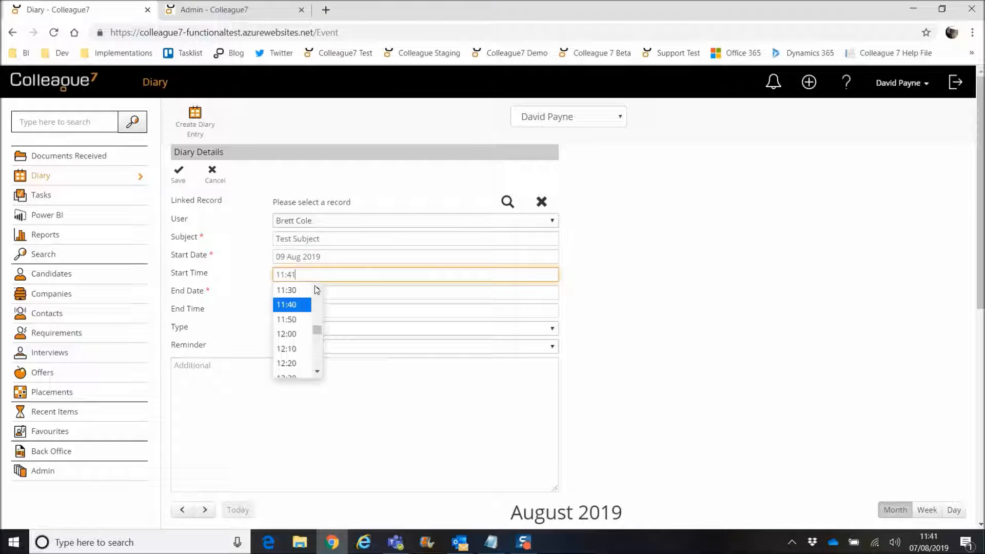
click(298, 336)
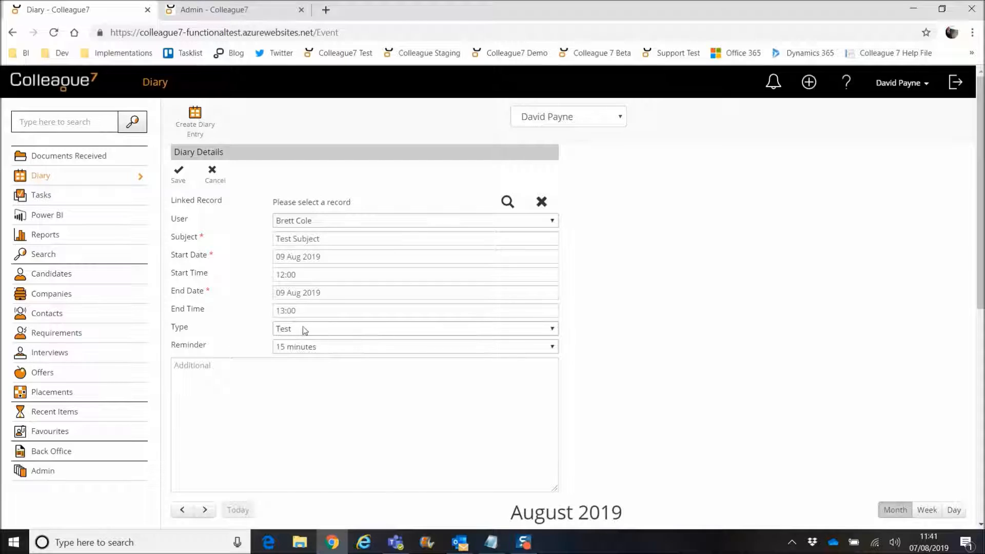
Step: Set the diary entry's type to Meeting
click(307, 327)
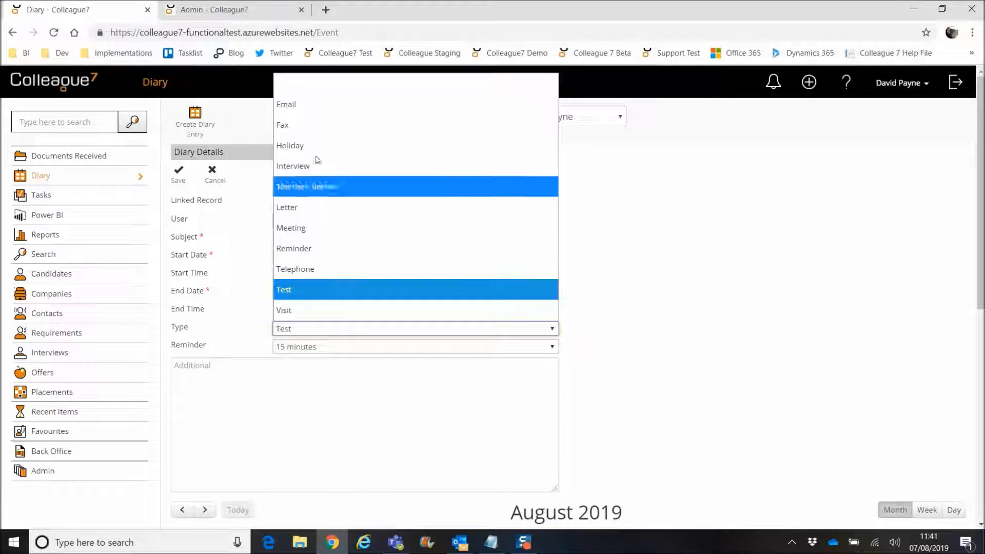
click(314, 264)
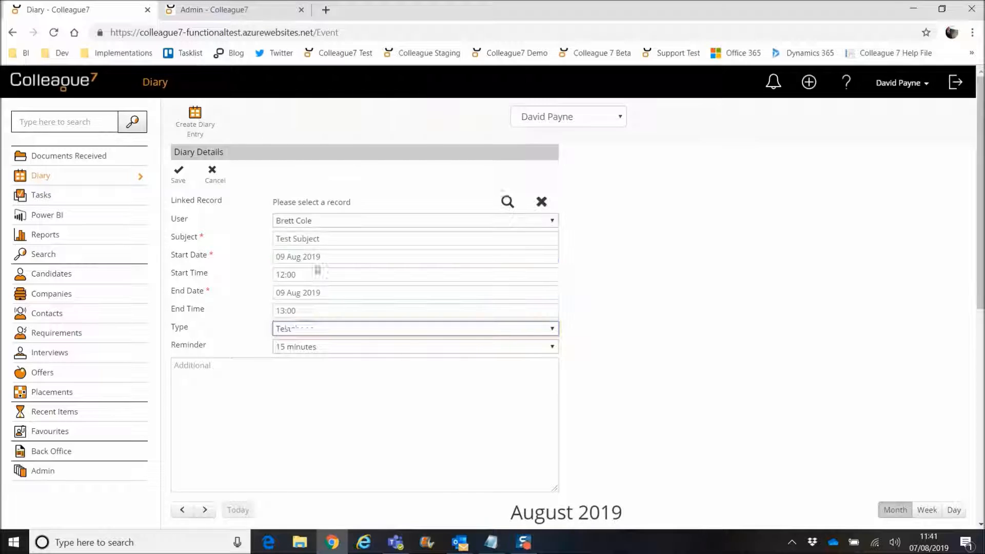
click(265, 411)
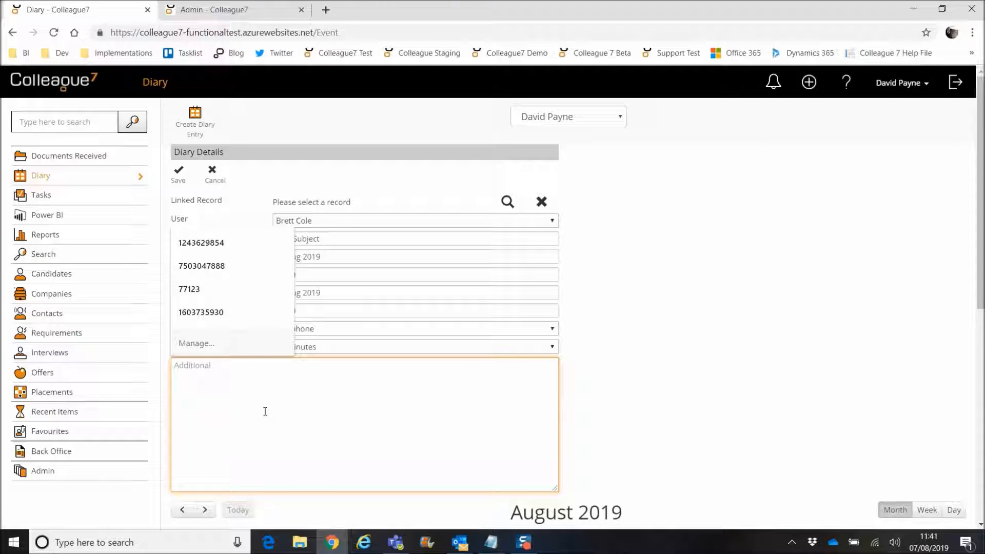
click(324, 328)
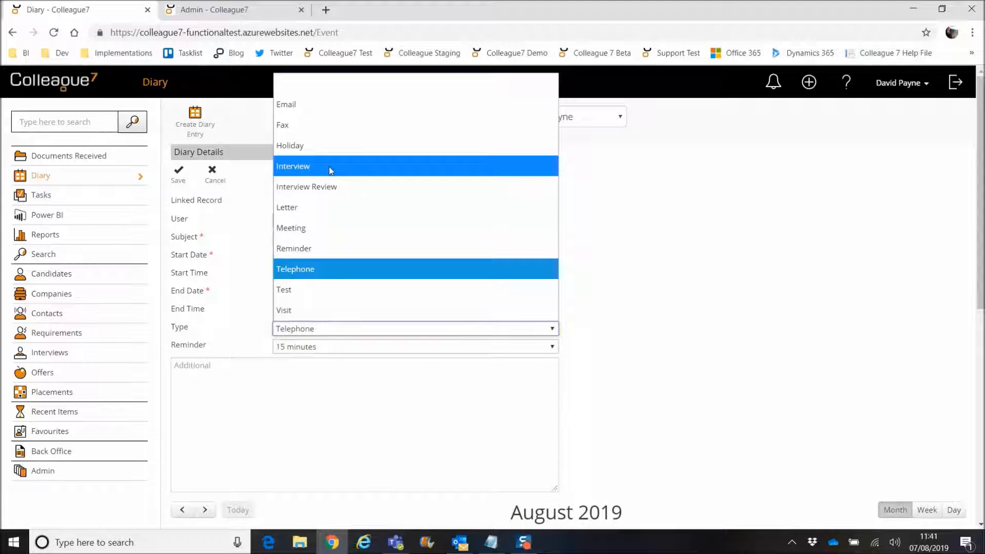
click(328, 228)
Step: Add "Discuss opportunity" as the diary entry's additional text and save the entry
click(284, 400)
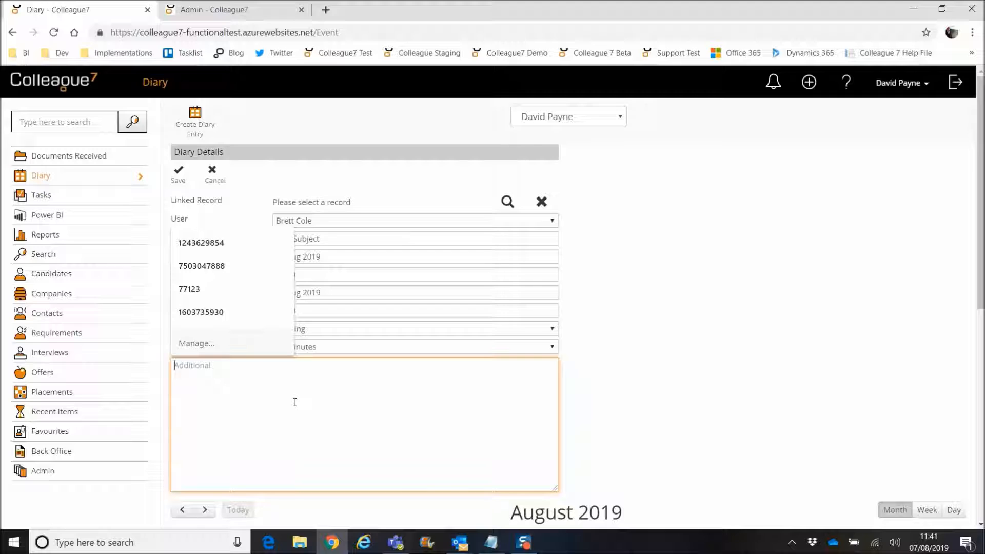
text(Discuss opportunity)
click(601, 382)
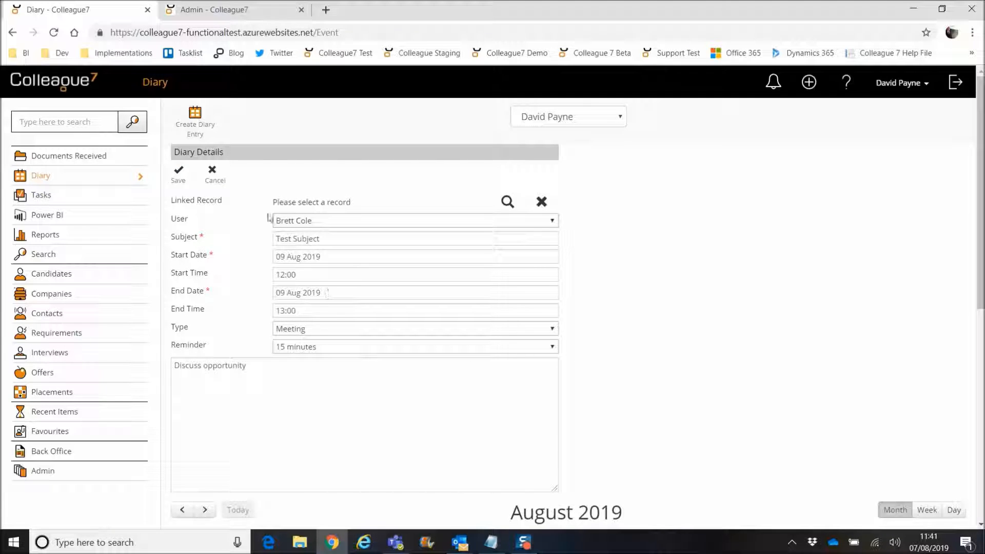
click(178, 177)
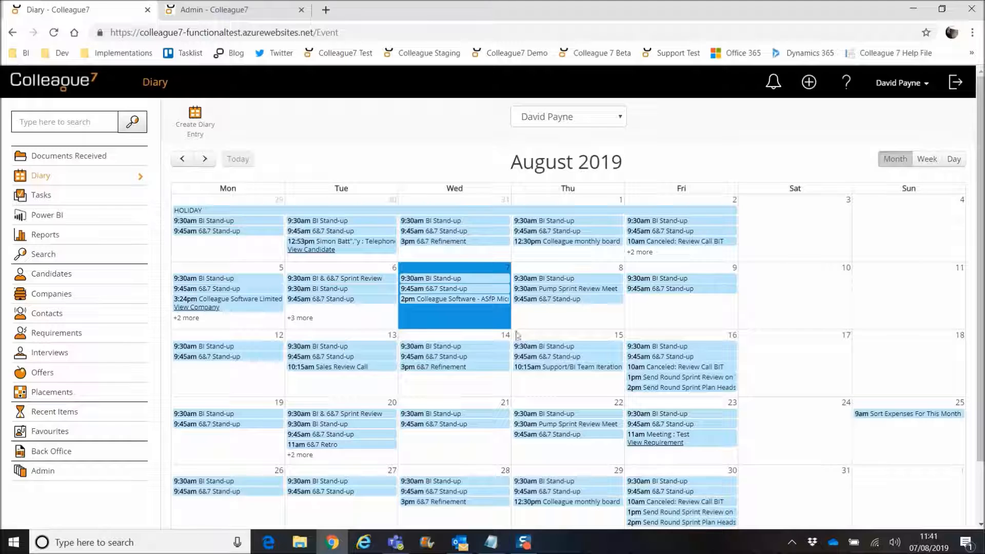
Step: Check the new meeting on 9 August in the assigned user's diary, and return to the own diary
click(540, 118)
key(Up)
key(Up)
key(Up)
key(Up)
key(Return)
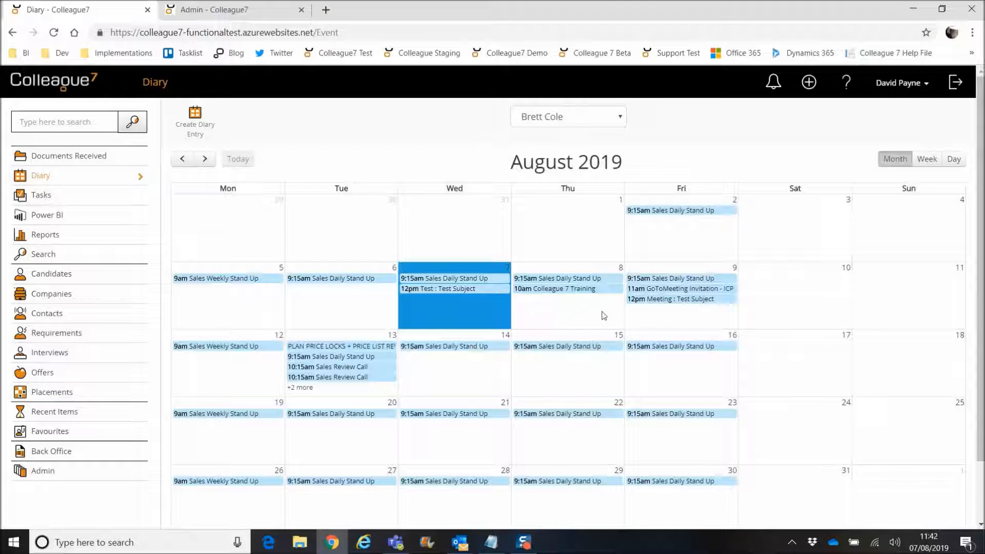
click(551, 120)
click(549, 322)
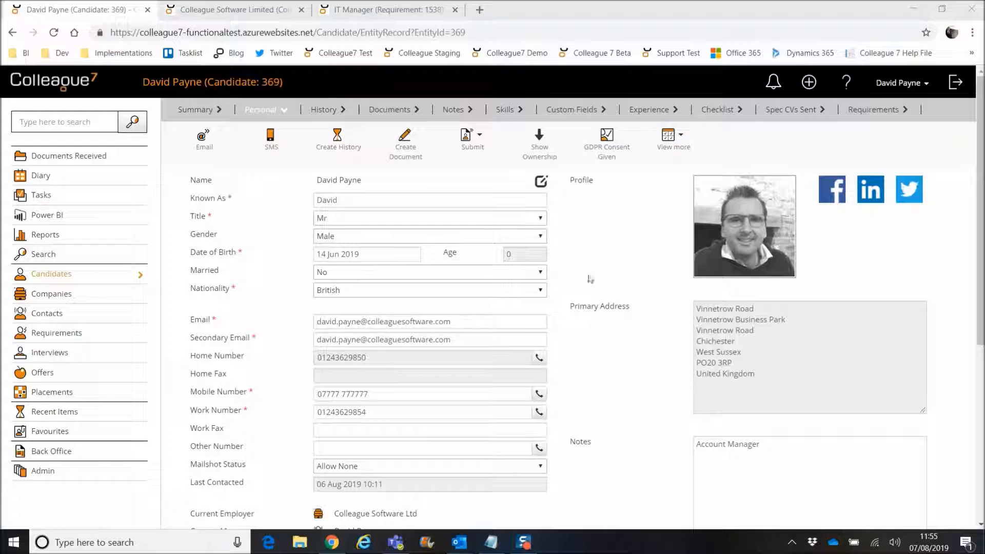
Step: Open the candidate record's requirements, examine the Current Stage options, and filter the list by Longlist
click(873, 110)
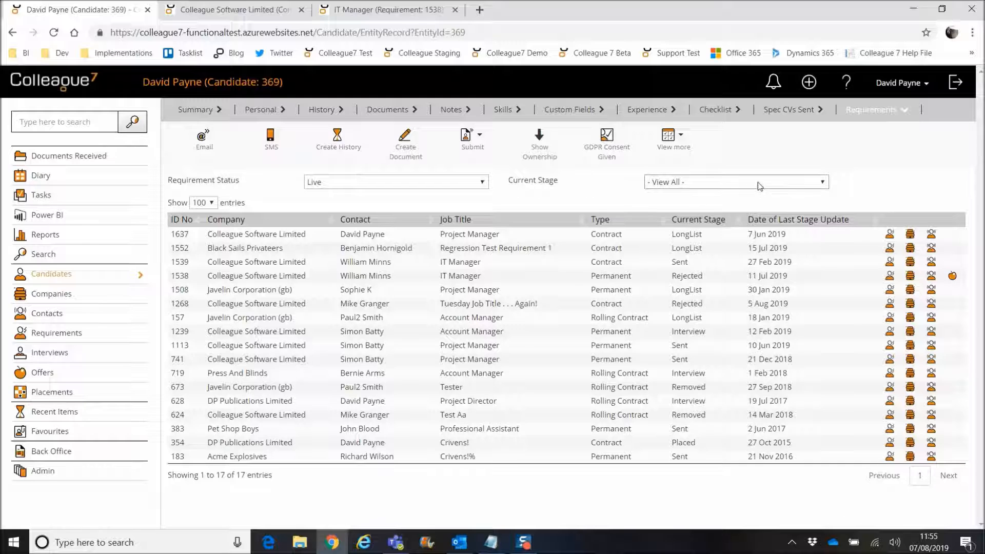
click(725, 186)
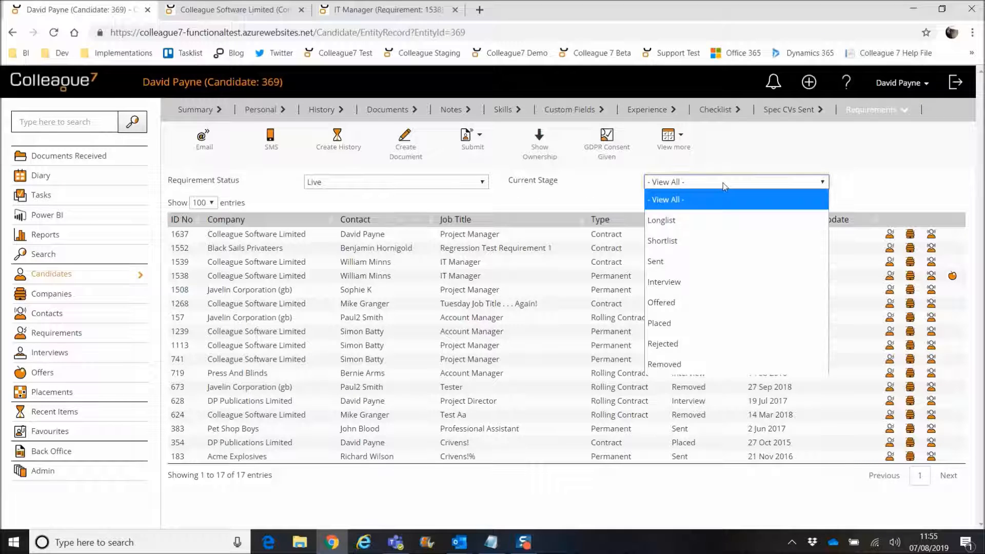
click(611, 201)
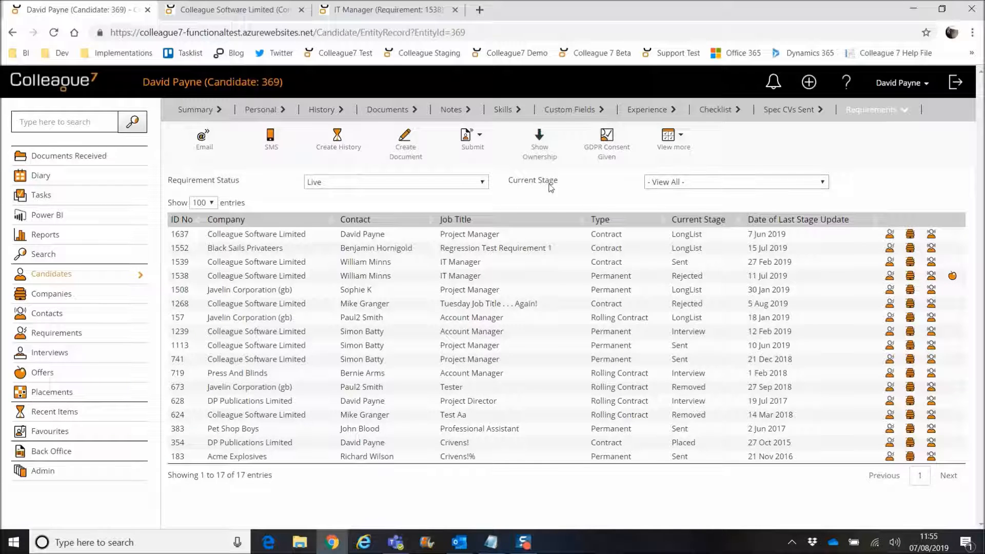
click(707, 185)
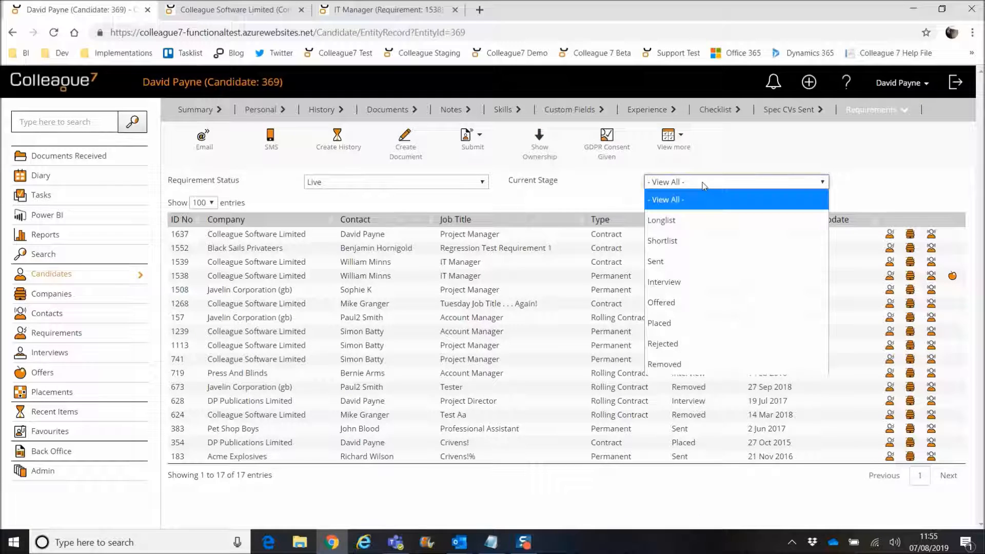
click(686, 226)
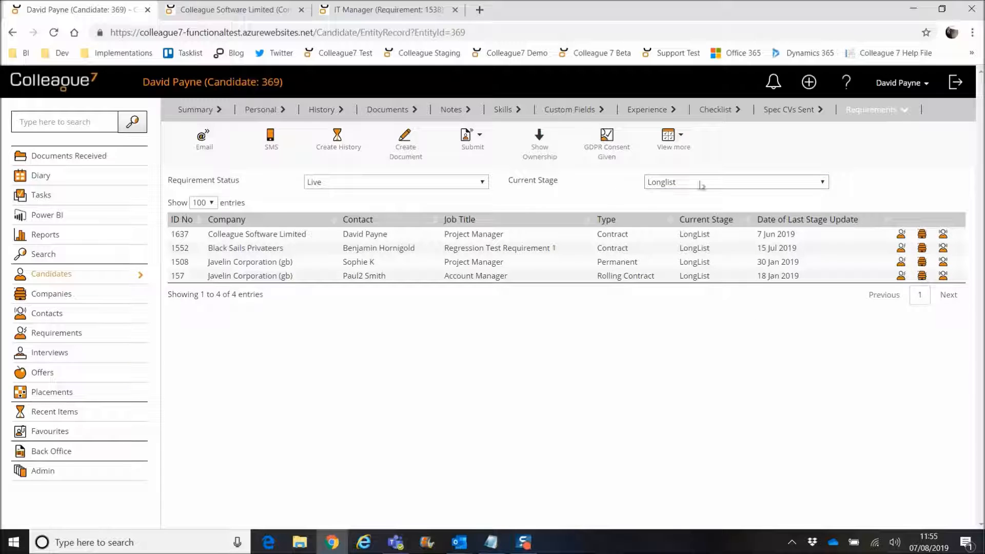
Step: Filter the candidate's requirements by the Interview and Sent stages, and reset the Current Stage filter to View All
click(678, 186)
click(671, 283)
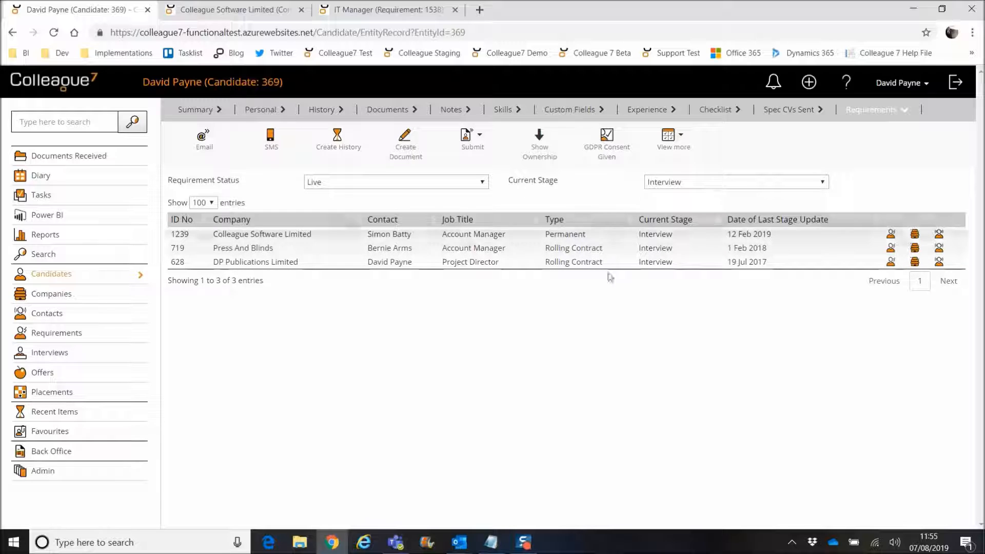
click(687, 182)
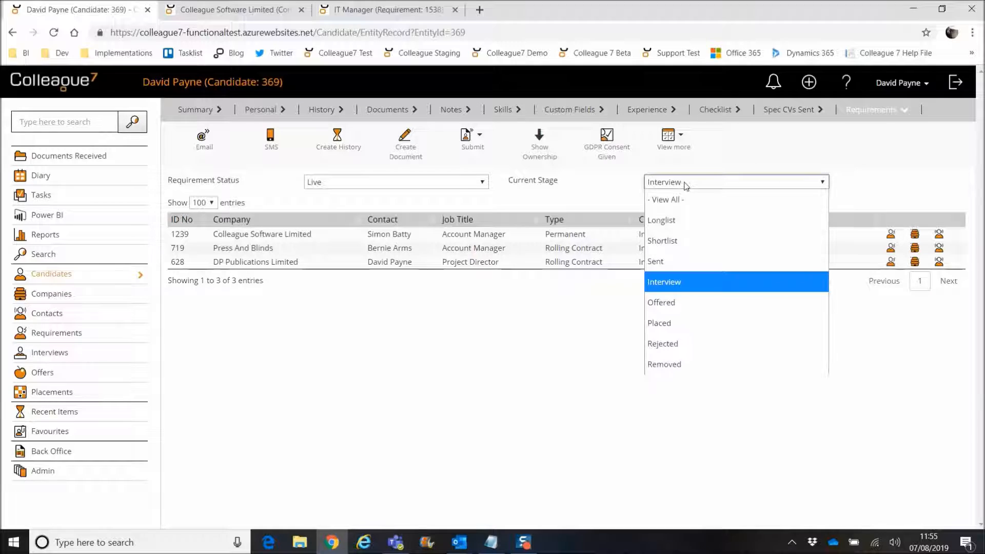
click(677, 259)
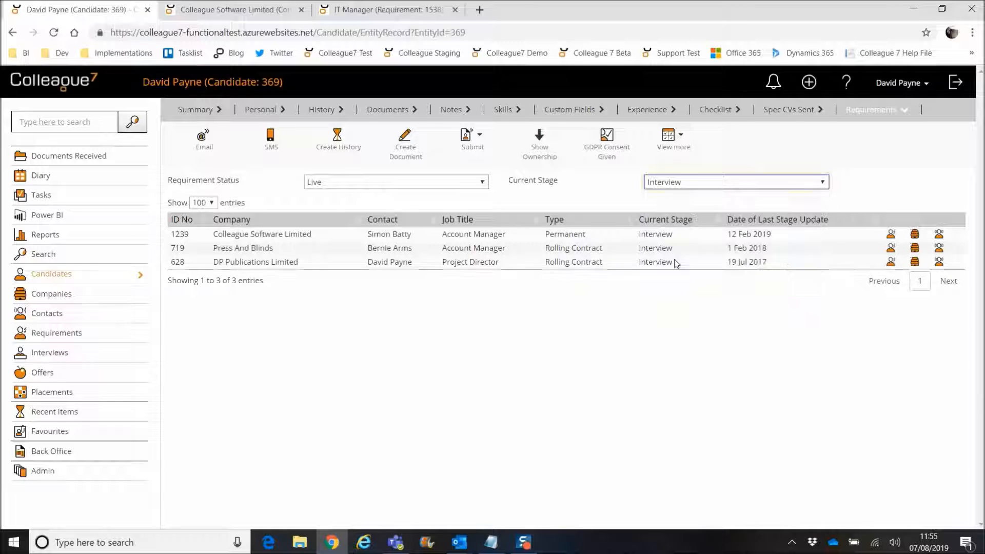
click(667, 184)
click(661, 207)
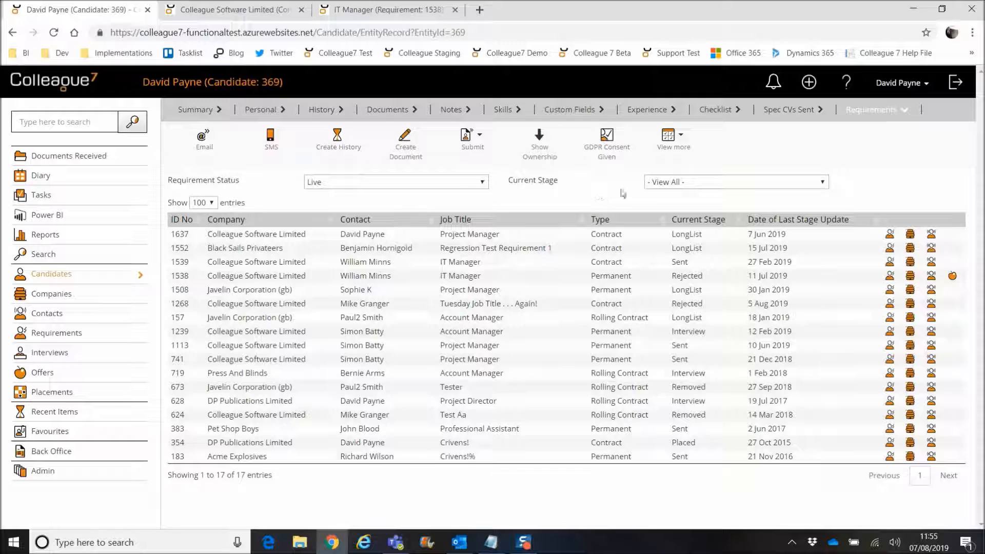
Step: Open the requirements of the Colleague Software Limited company record and filter them by the Longlist stage
click(238, 12)
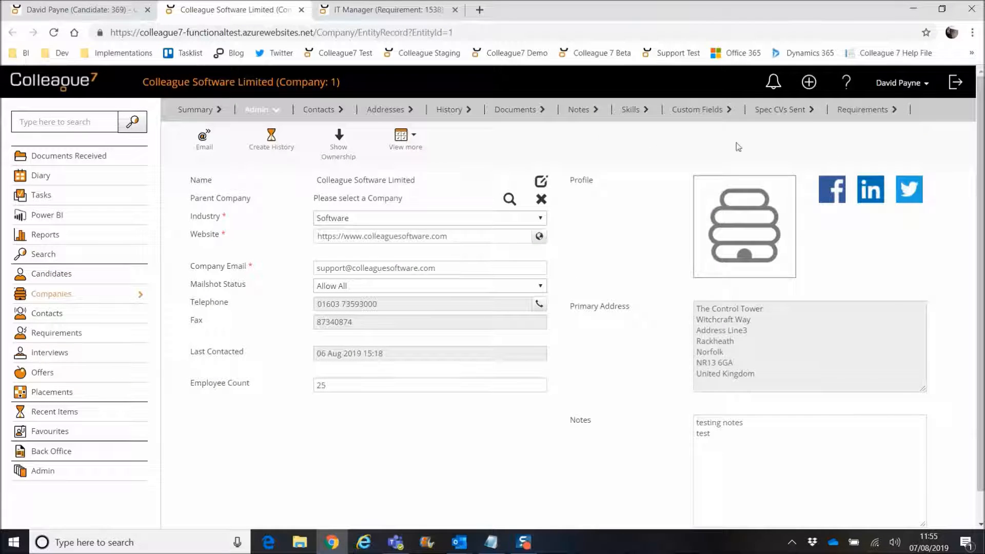
click(862, 114)
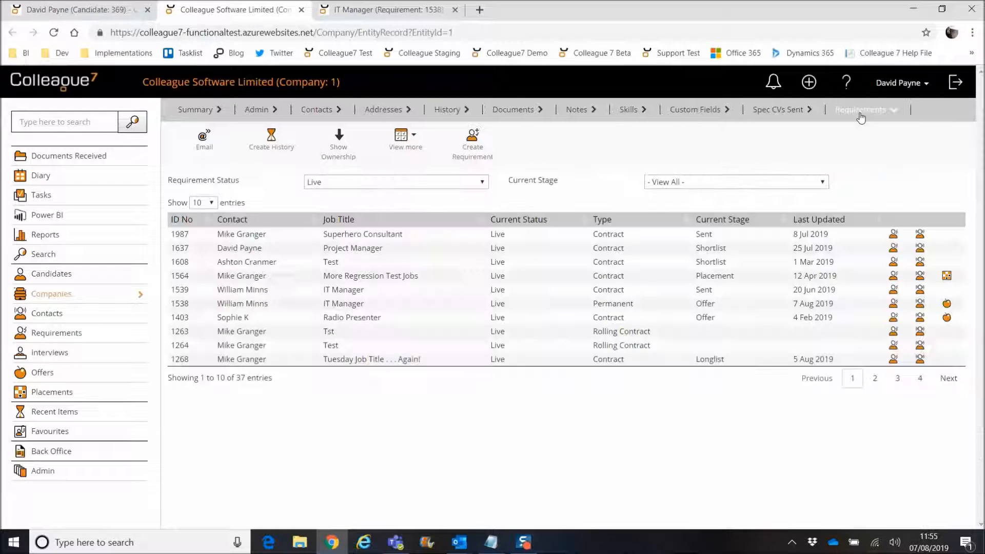
click(684, 184)
click(676, 217)
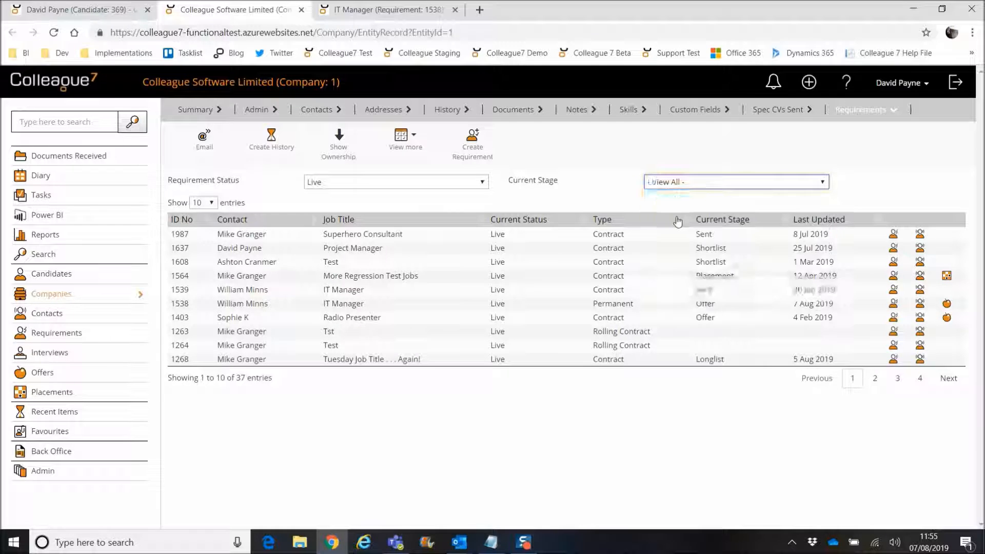
Step: Filter the company's live requirements by the Placement stage, and then by the Interview stage
click(692, 187)
click(666, 322)
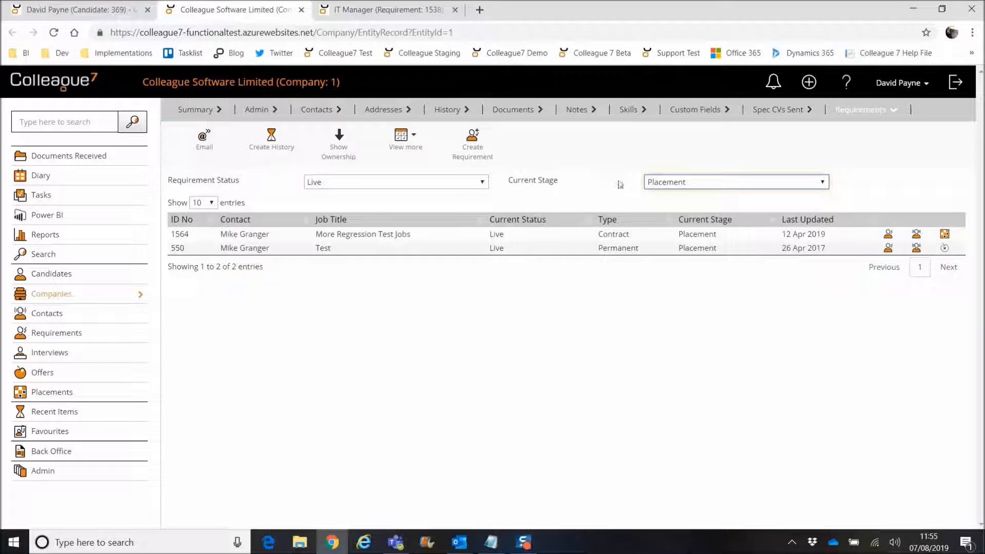
click(673, 185)
click(673, 282)
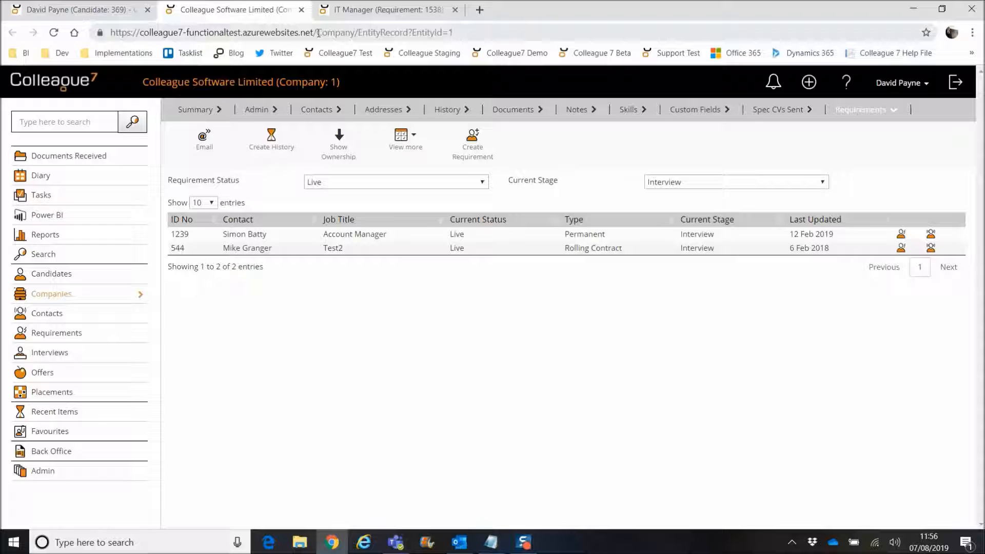
Step: Open the candidates of the IT Manager requirement, examine the Stage filter, and filter the list by Shortlist
click(352, 15)
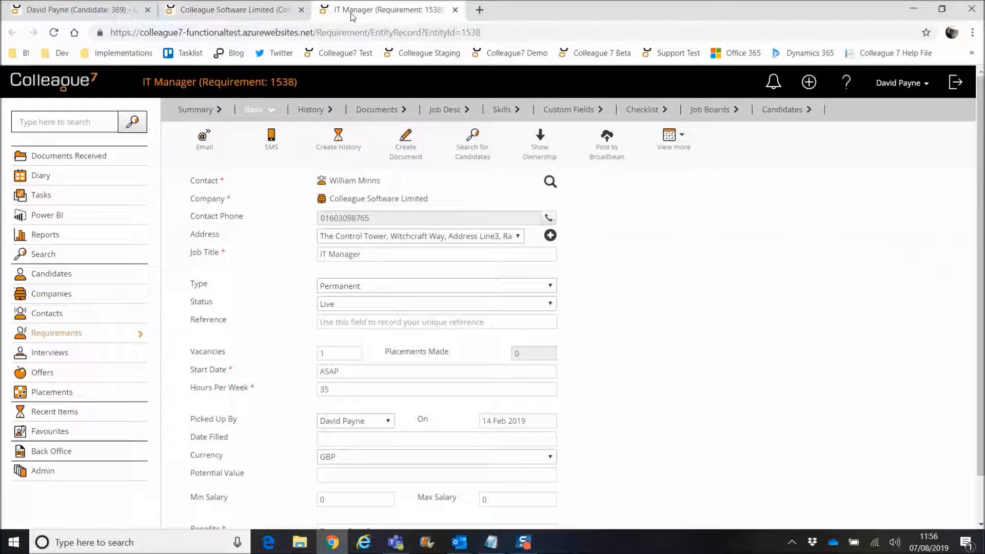
click(783, 111)
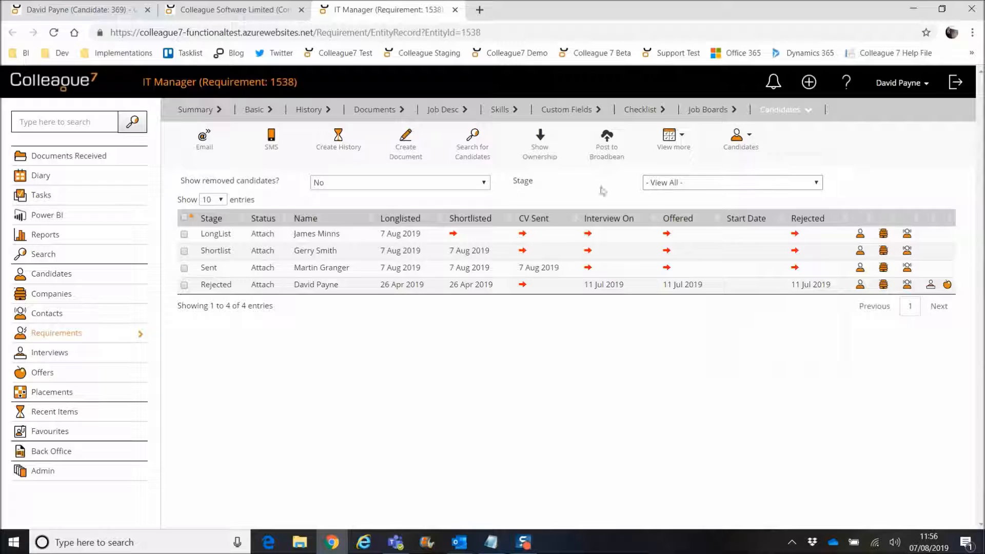
click(805, 185)
click(550, 189)
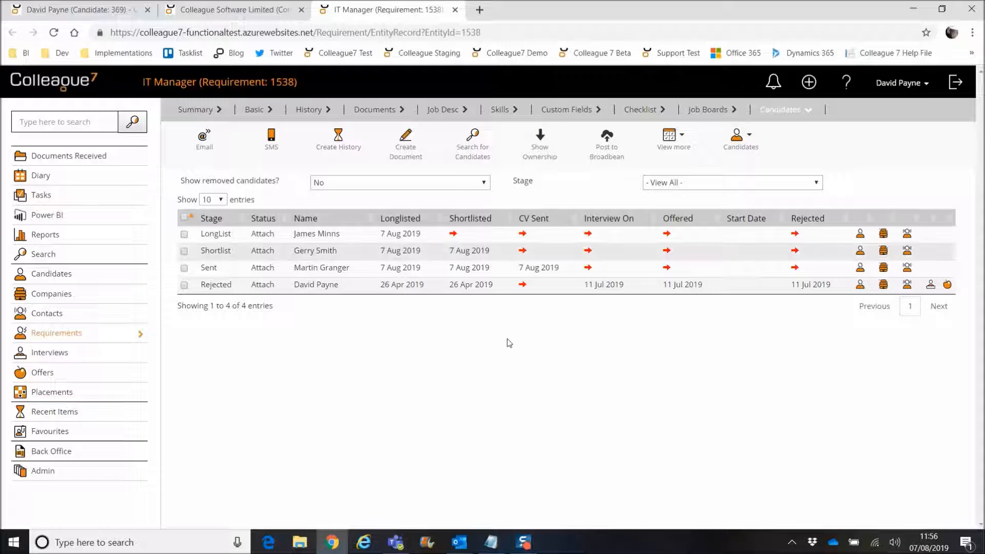
click(709, 183)
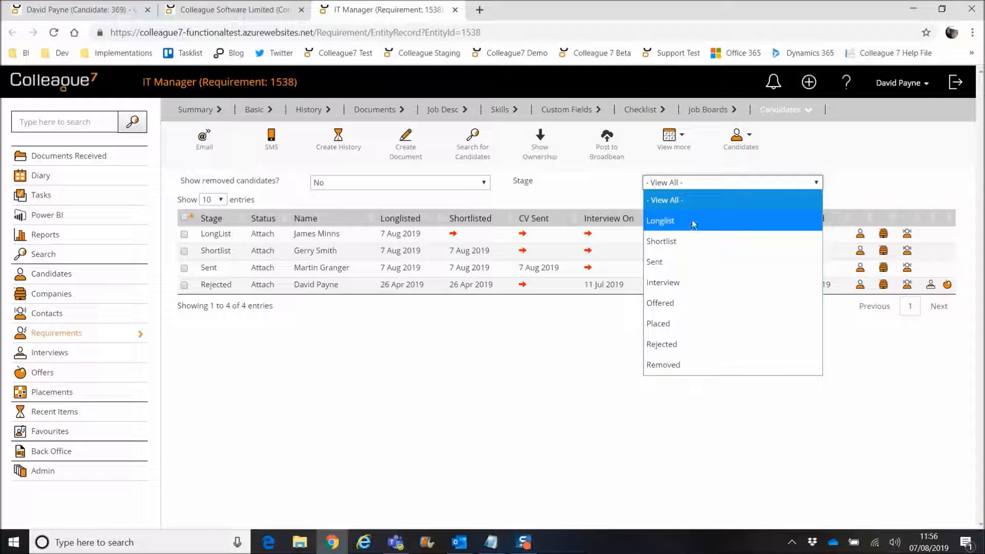
click(695, 241)
Step: Filter the requirement's candidates by the Sent and Rejected stages, and reset the Stage filter to View All
click(698, 186)
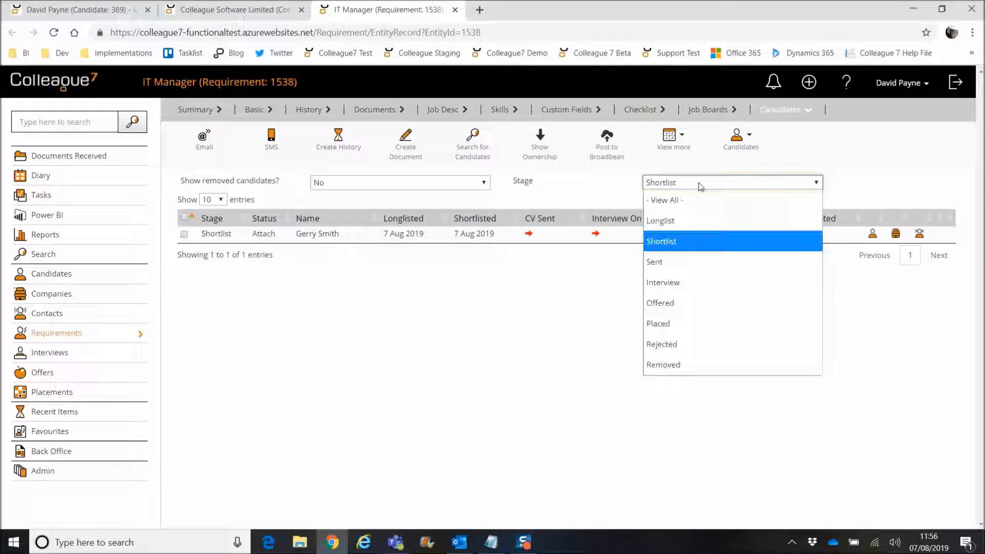
click(698, 260)
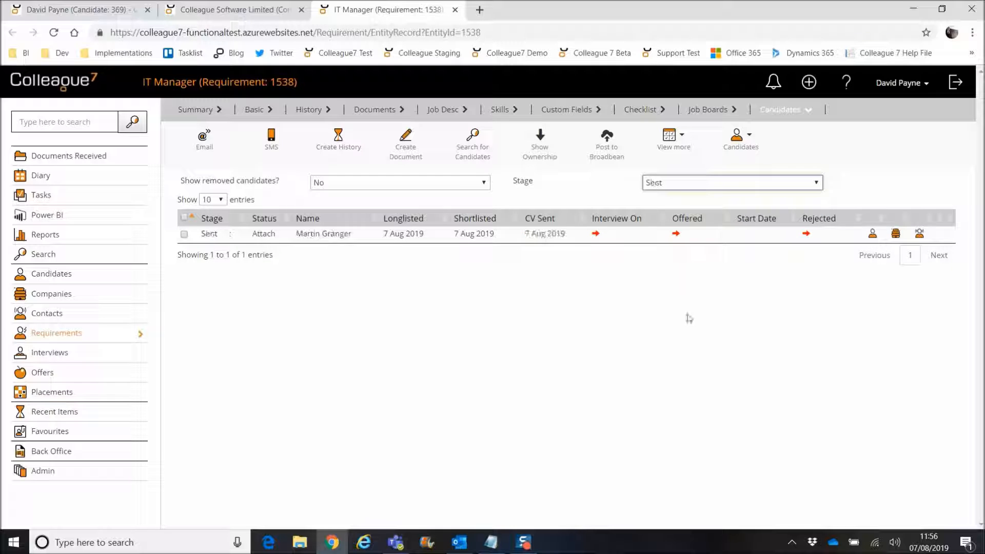
click(688, 183)
click(685, 344)
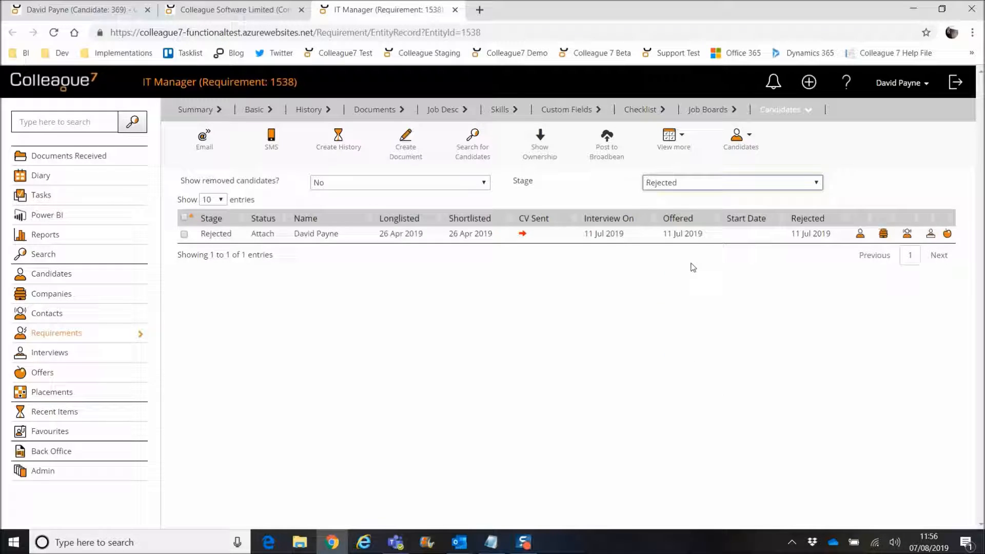
click(674, 185)
click(674, 201)
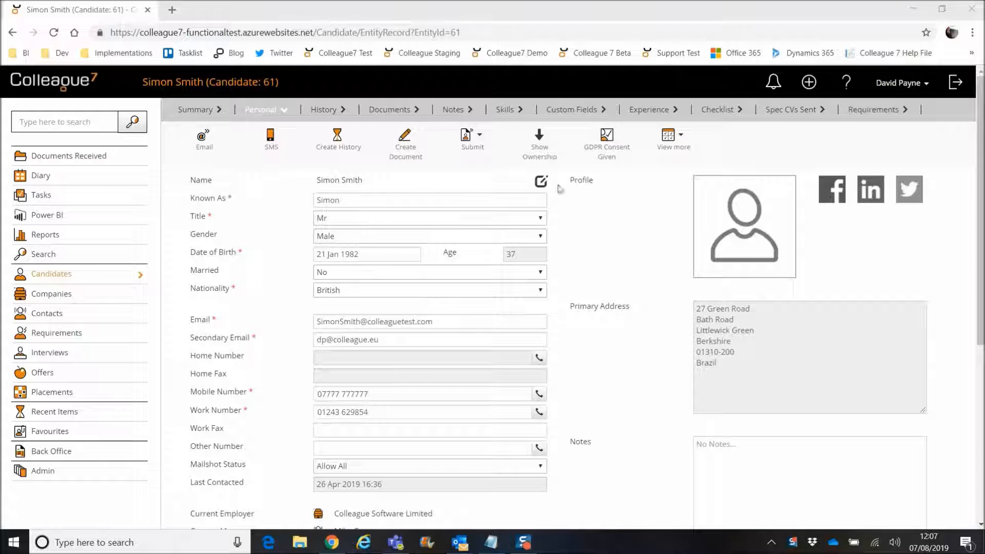
Step: Start a Spec CV Send to Contact(s) from the candidate record, looking up the contact by surname and selecting them as recipient
click(478, 153)
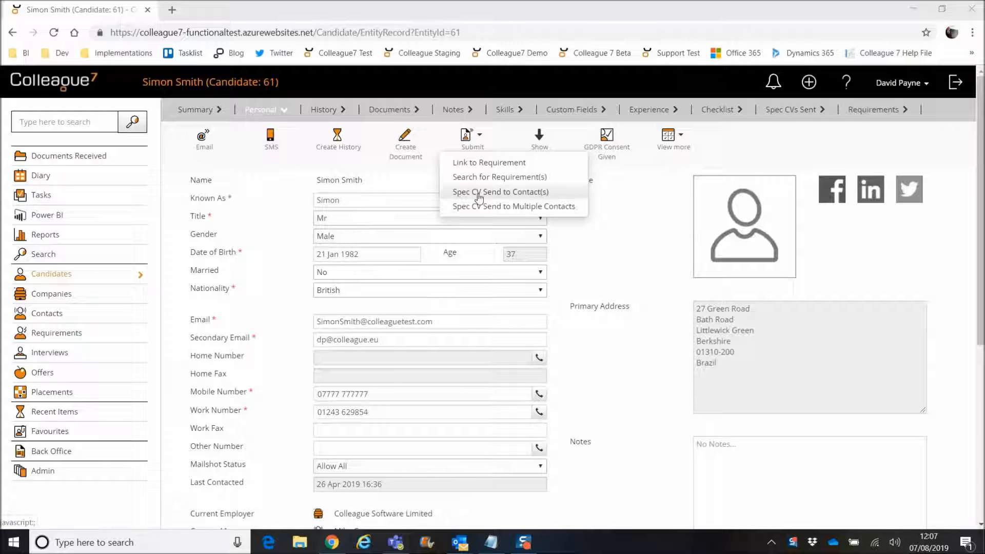
click(507, 196)
click(369, 234)
text(minns)
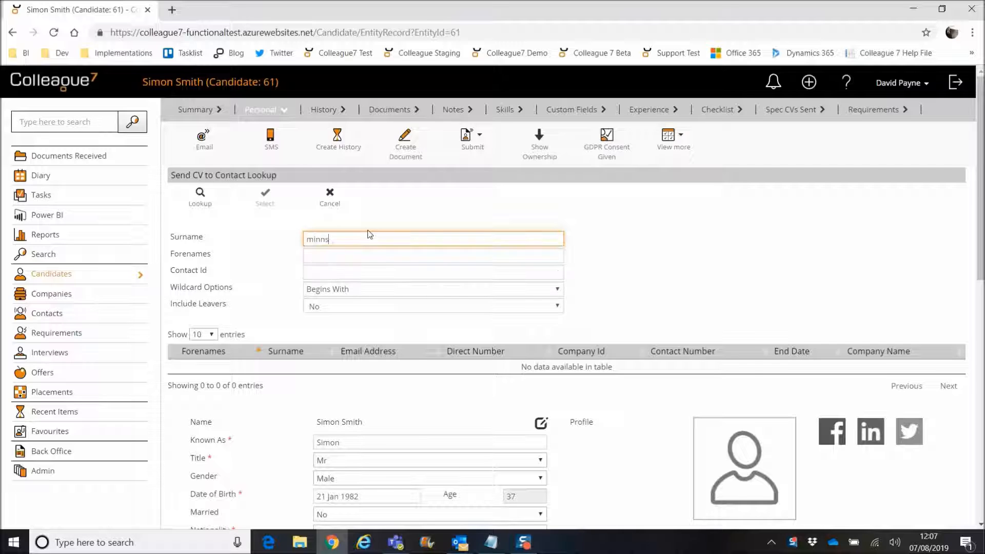
key(Return)
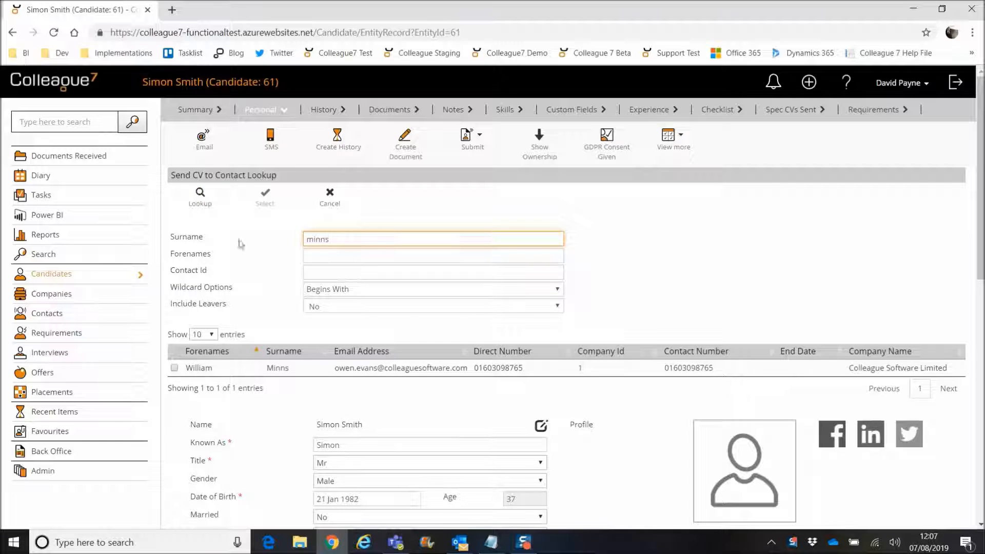
click(307, 365)
click(265, 198)
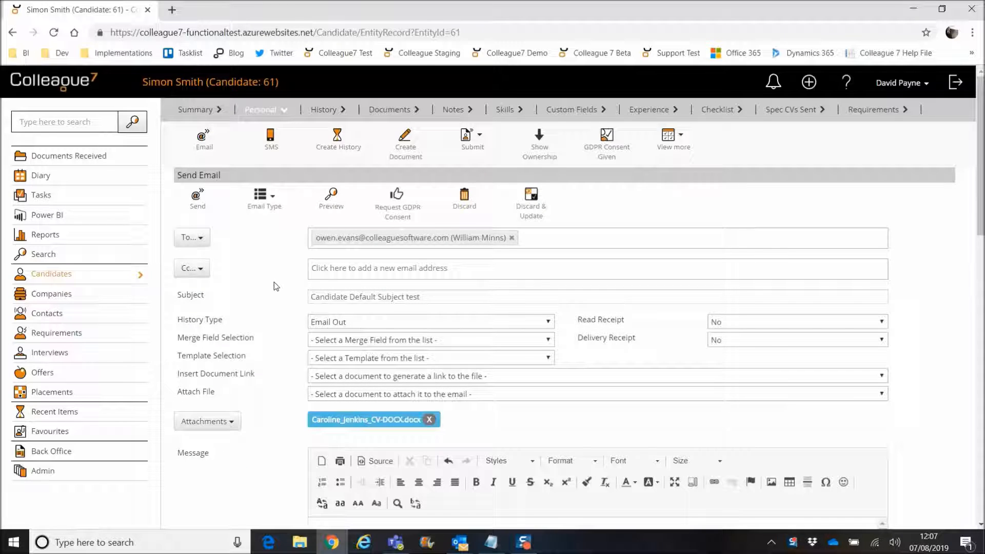
Step: Add a second To recipient to the CV email by looking up the surname and selecting the third matching contact, at Colleague Software Limited
scroll(277, 286, down, 2)
scroll(276, 287, up, 2)
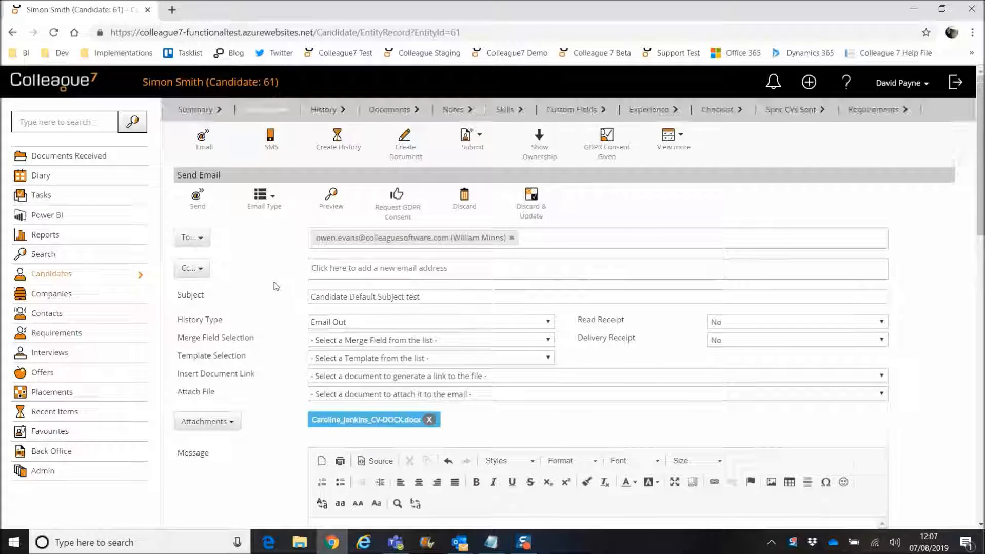
click(200, 243)
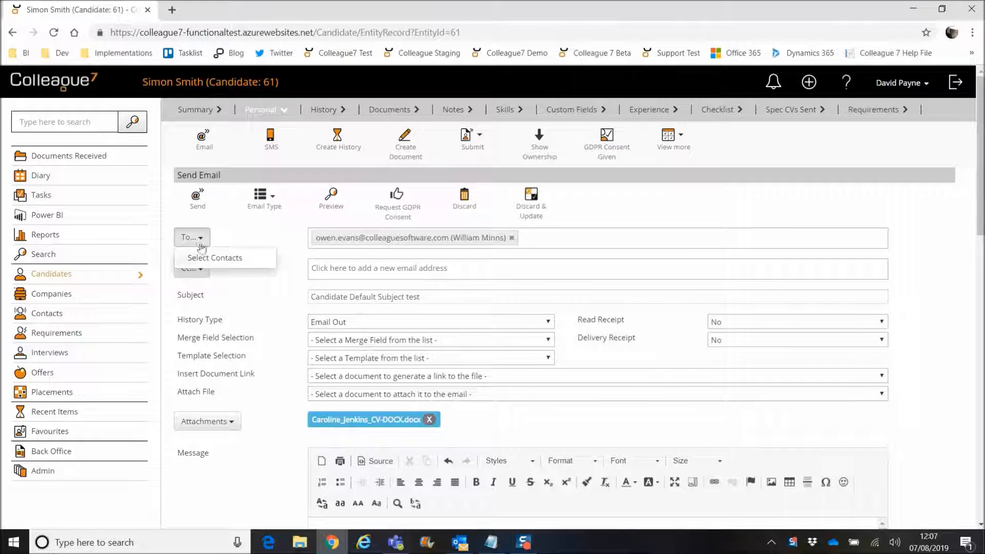
click(279, 278)
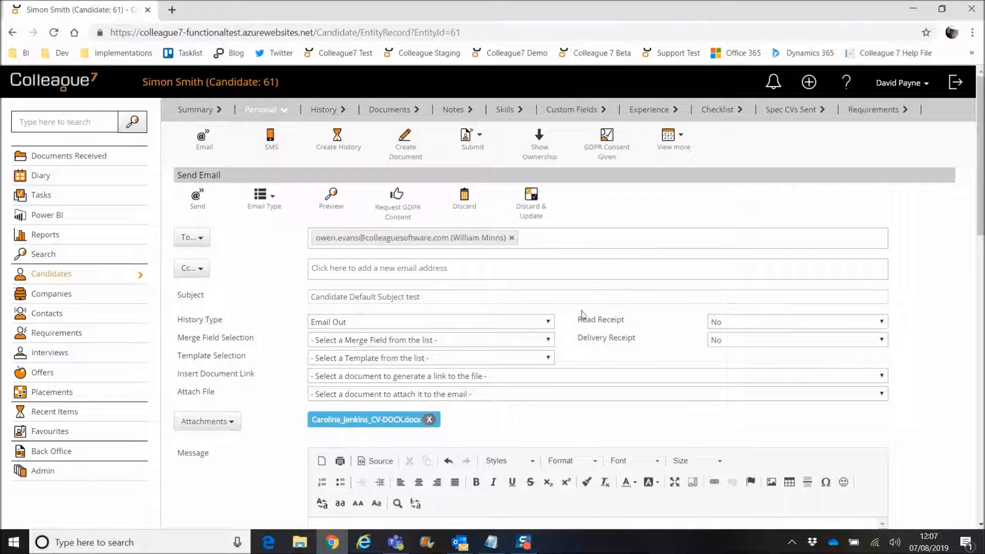
click(204, 246)
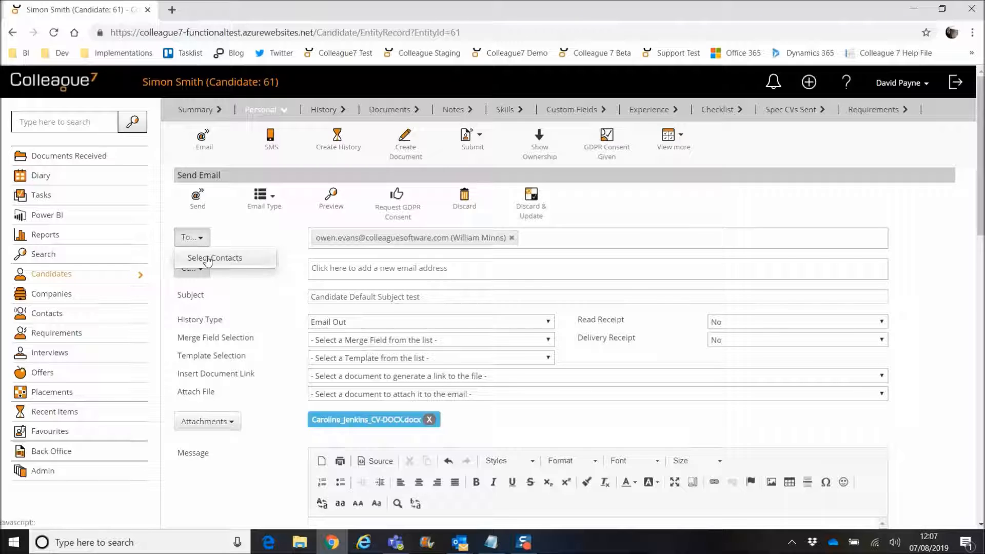
click(208, 258)
click(320, 245)
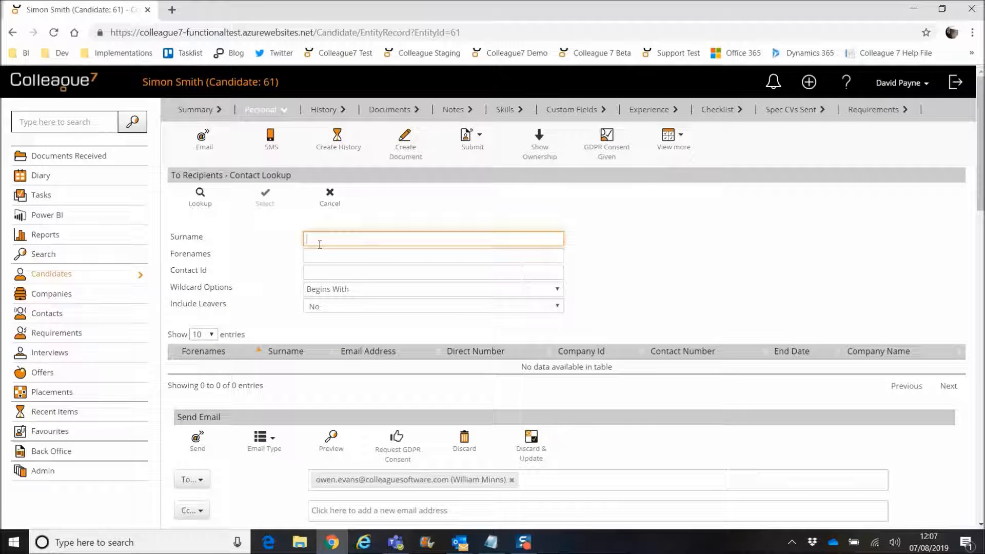
text(payne)
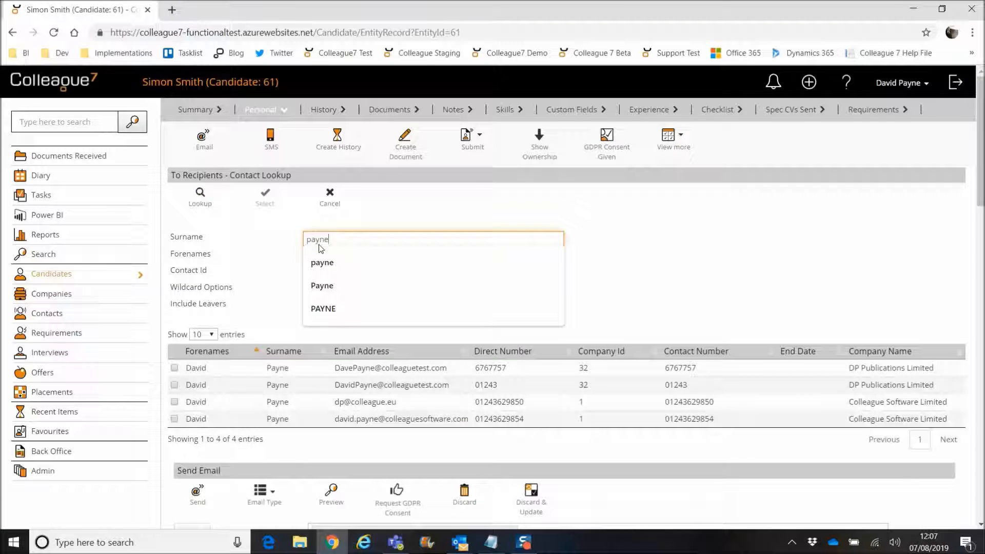
click(296, 403)
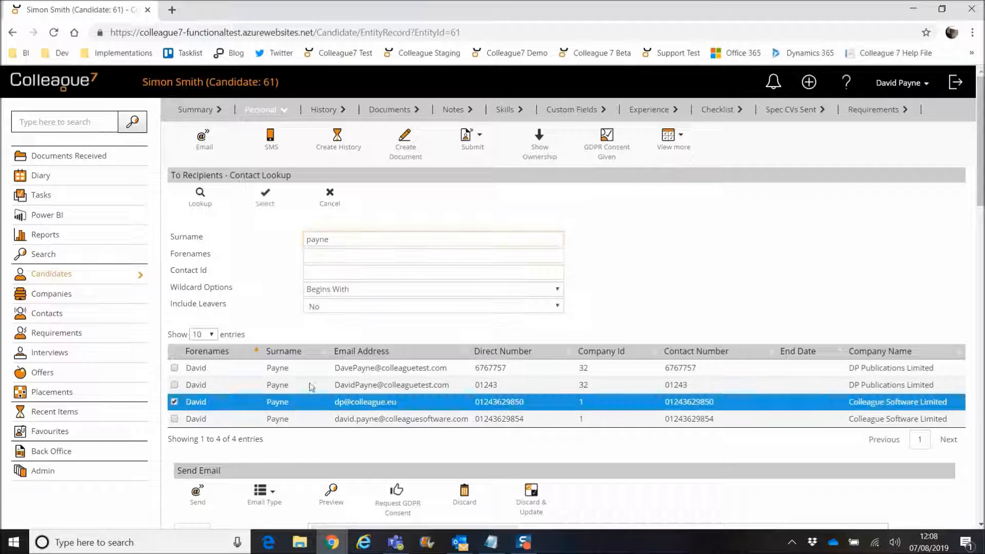
click(265, 198)
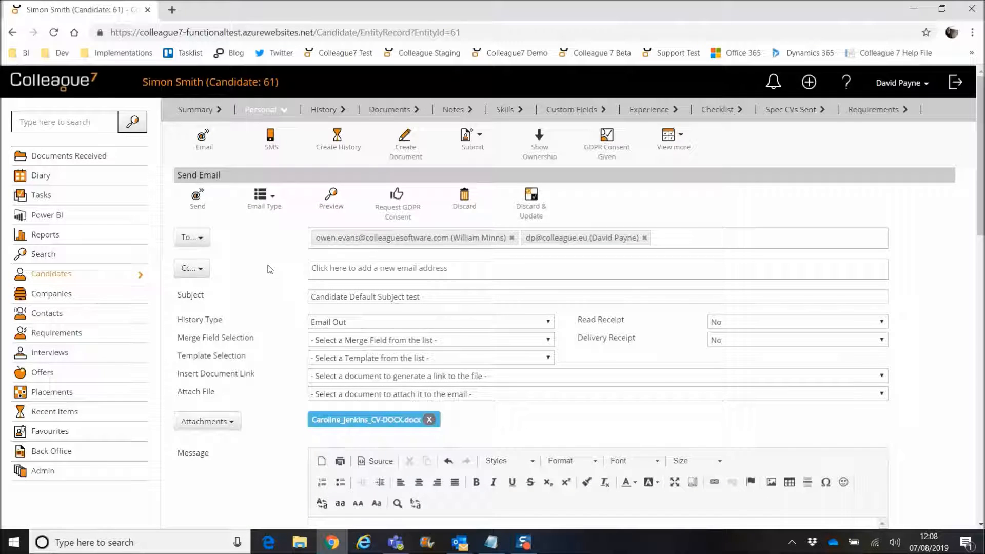
Step: Apply the Speculative CV Send template to the email and add a test line above the signature in the message
scroll(270, 269, down, 1)
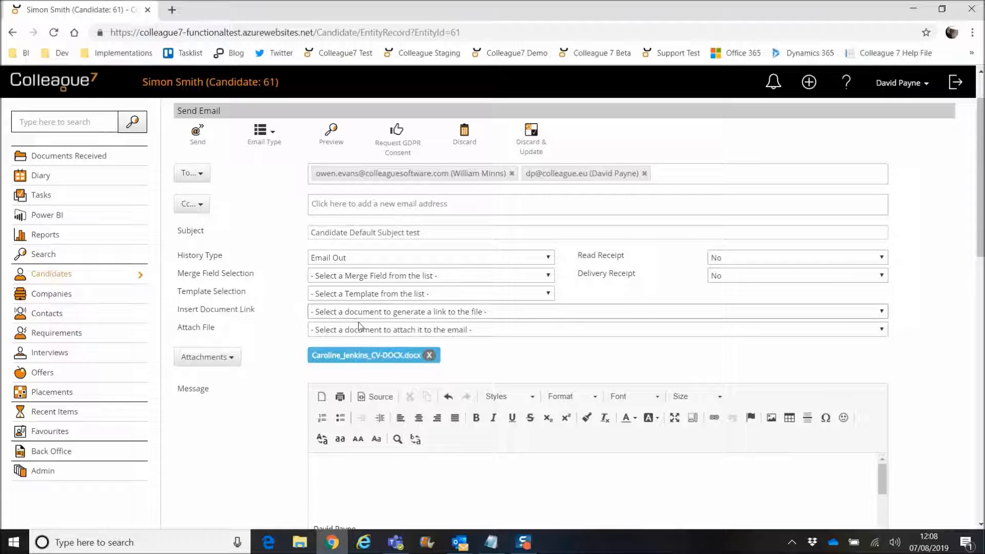
click(360, 294)
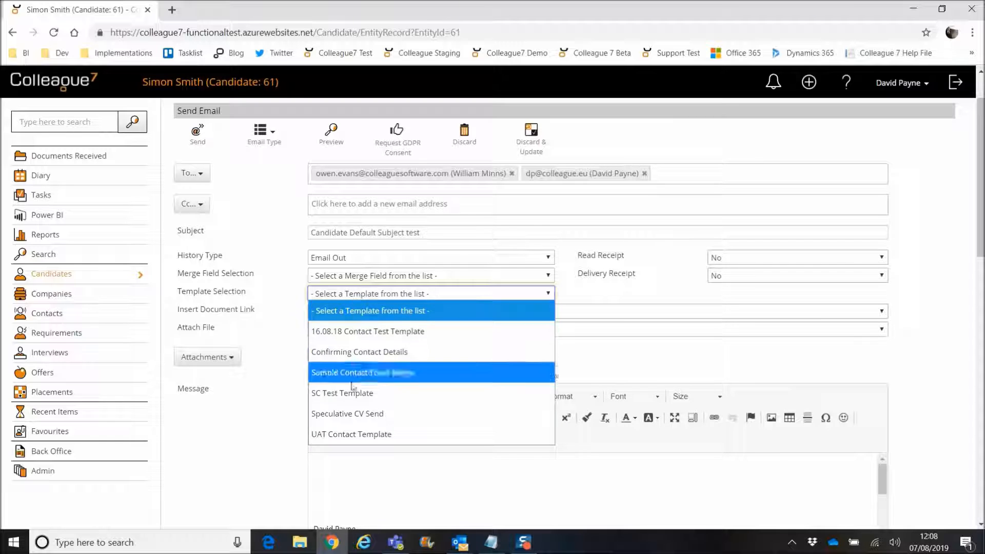
click(362, 411)
scroll(354, 401, down, 3)
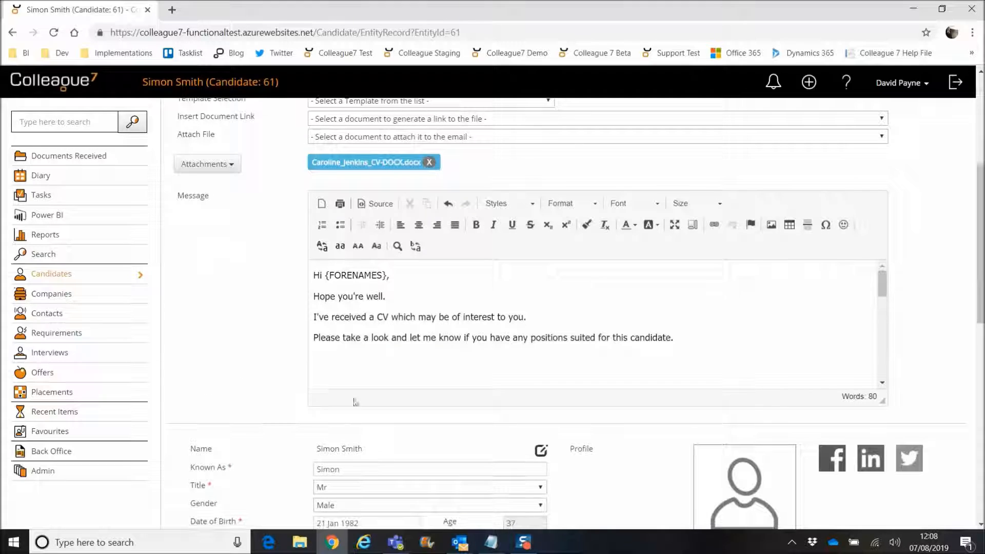
click(341, 365)
scroll(337, 359, down, 1)
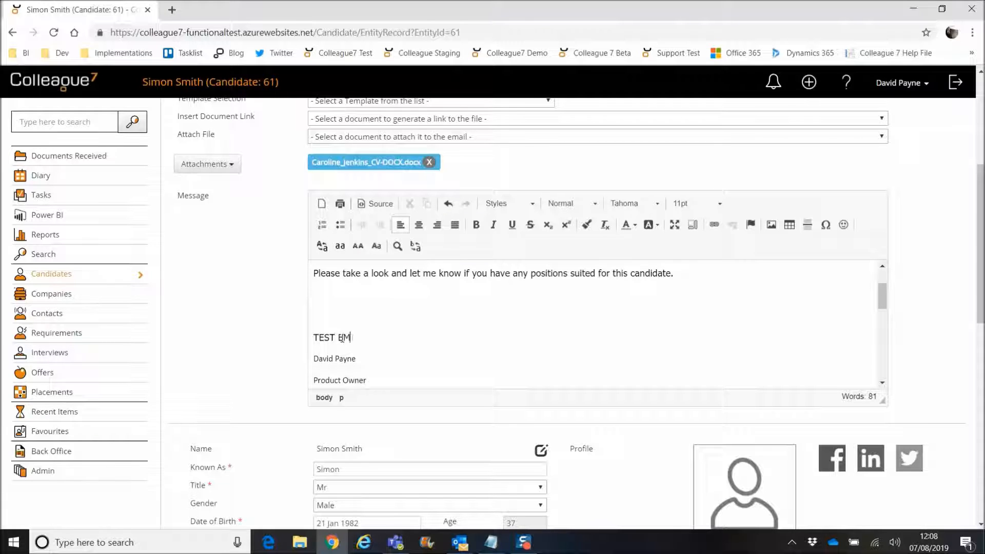
scroll(269, 334, up, 5)
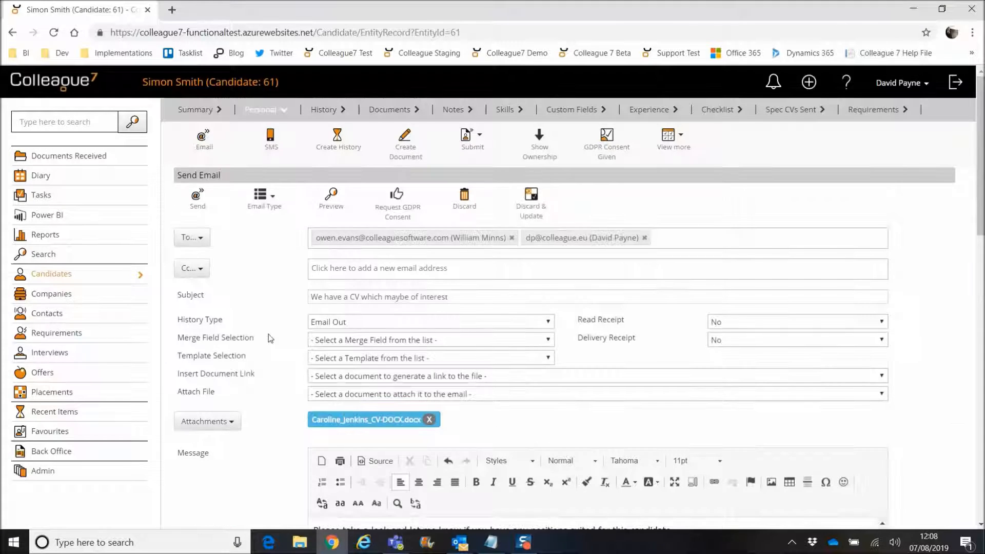
Step: Send the speculative CV email, acknowledge the notification, and open the candidate's Spec CVs Sent list
click(198, 198)
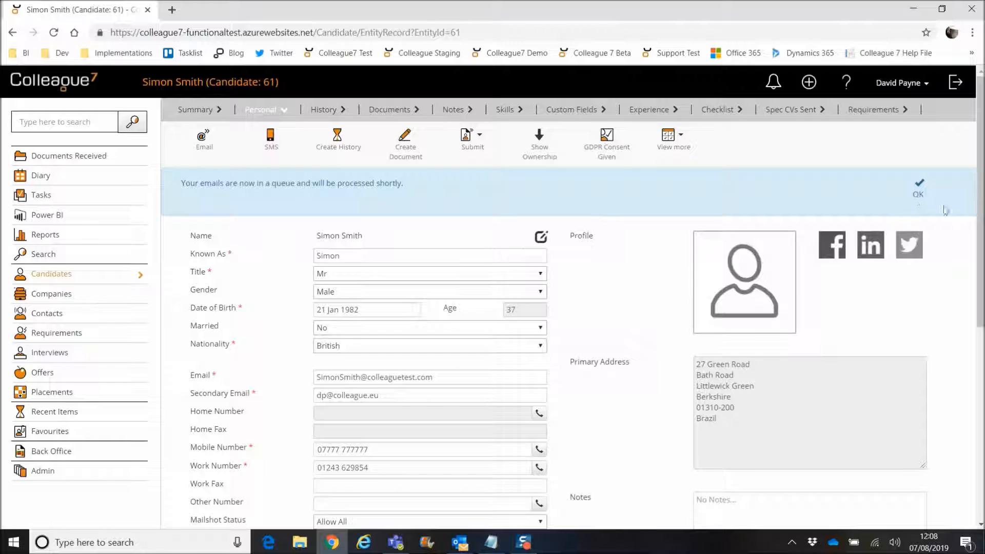
click(919, 190)
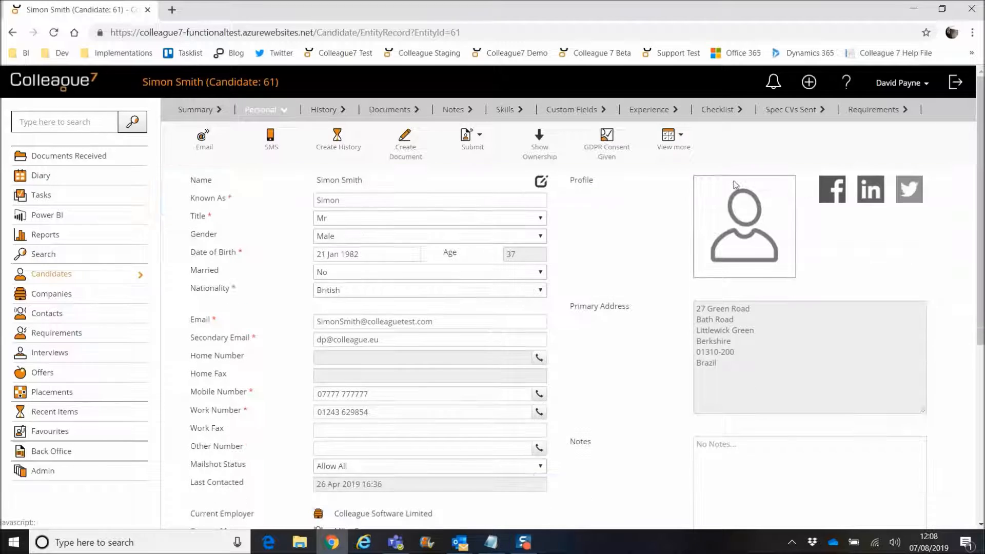
click(786, 110)
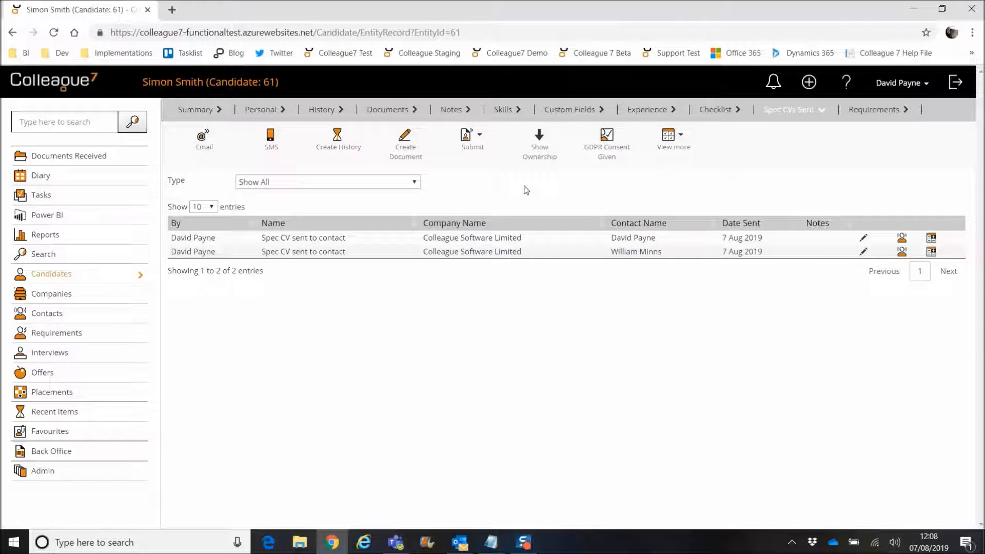
click(476, 149)
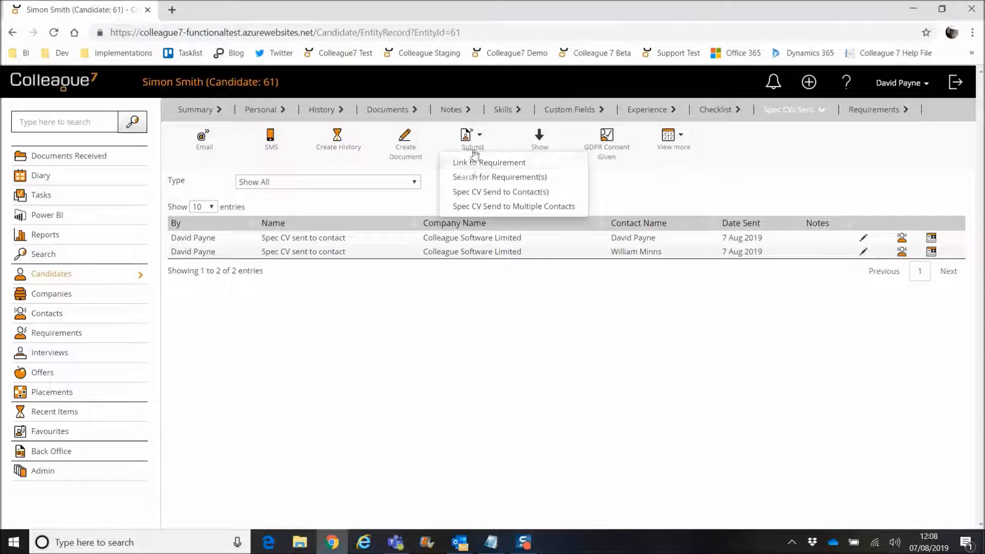
click(533, 191)
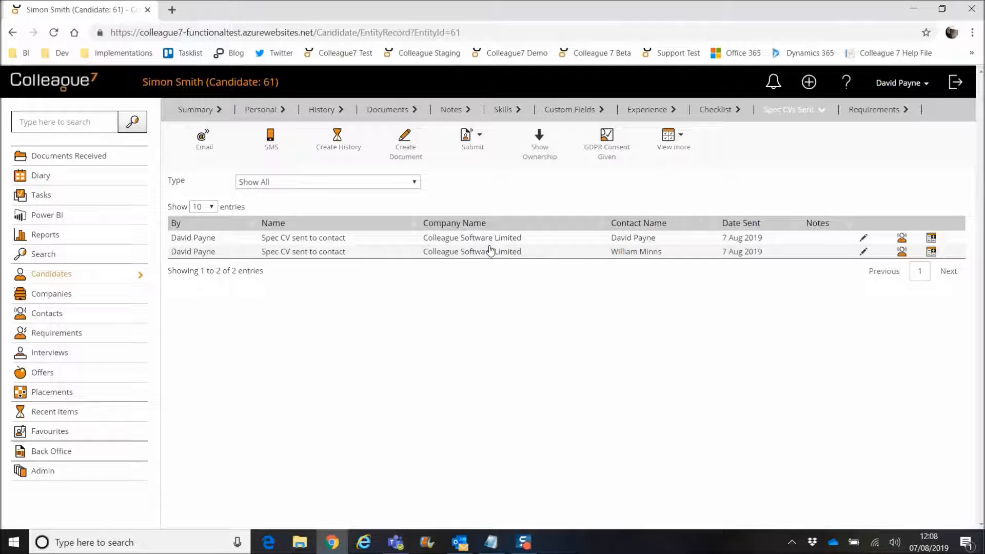
click(477, 152)
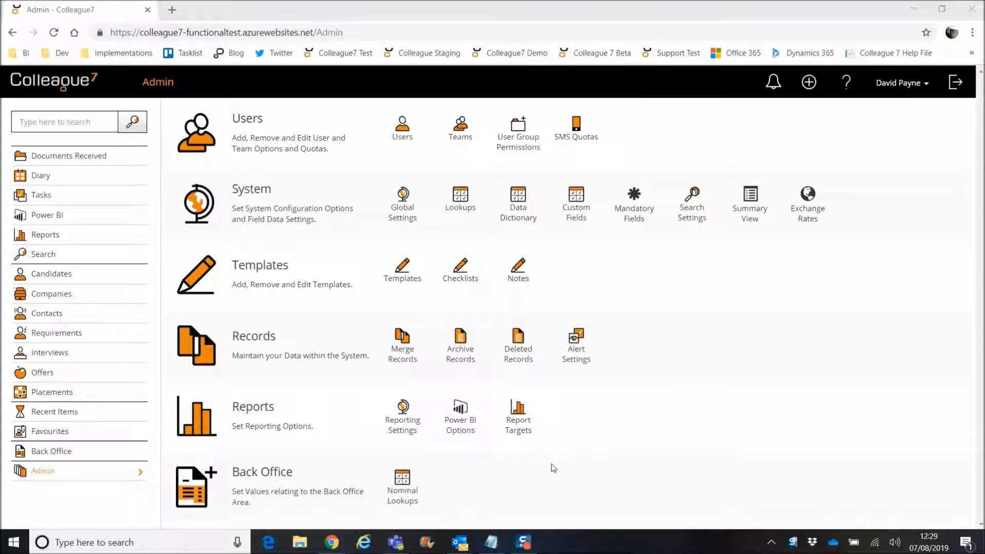
Step: Start a new nominal lookup in the Back Office settings, review the available lookup codes and choose Department - Contract
click(402, 494)
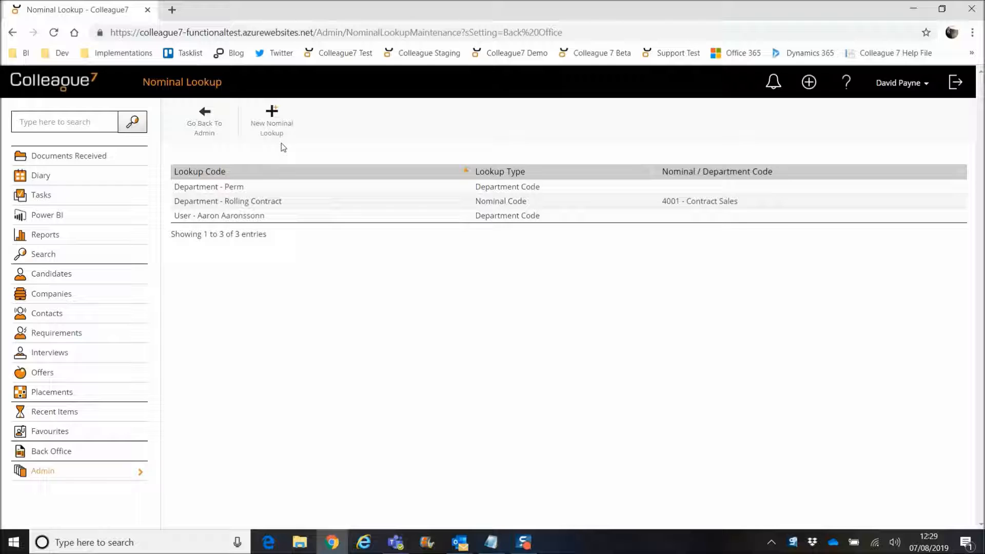
click(273, 127)
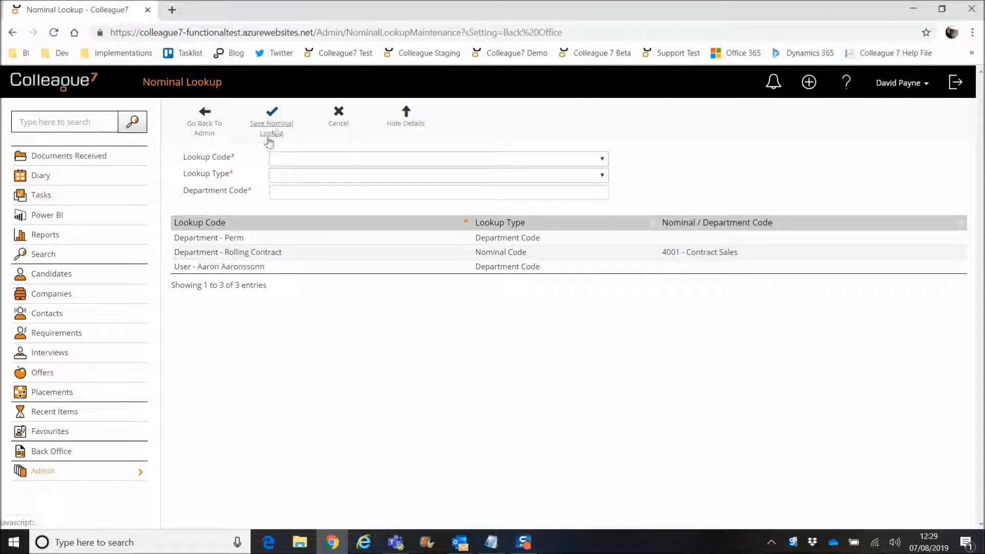
click(310, 159)
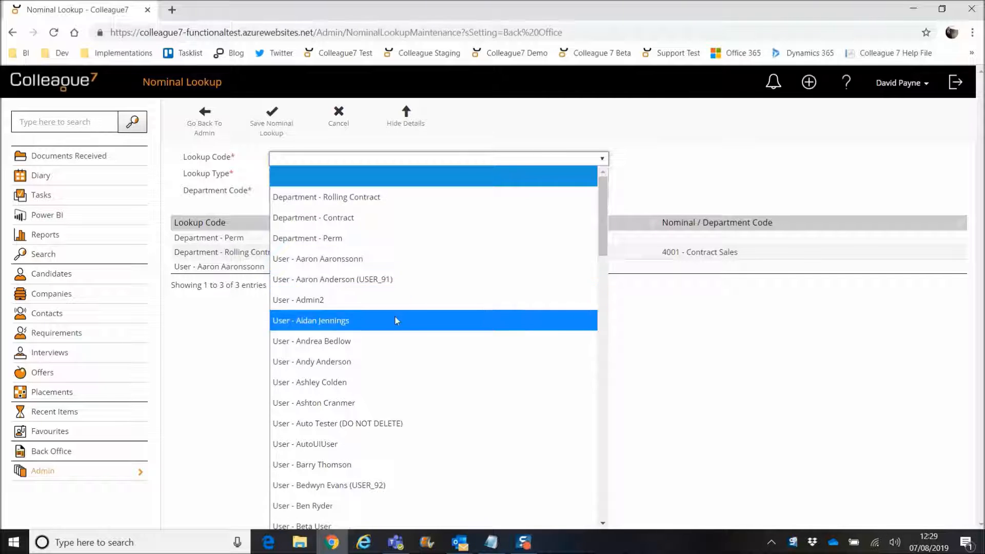
scroll(396, 321, down, 15)
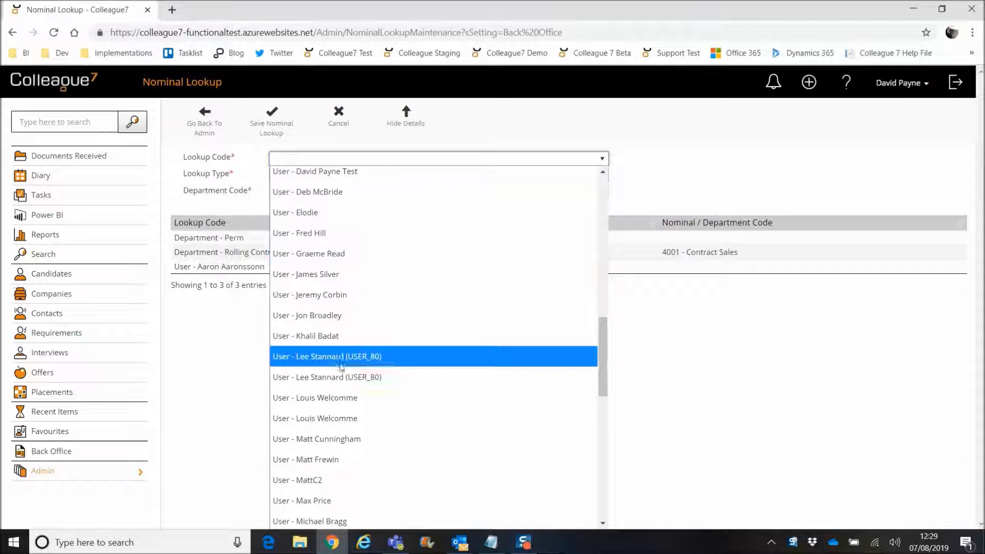
scroll(340, 361, down, 10)
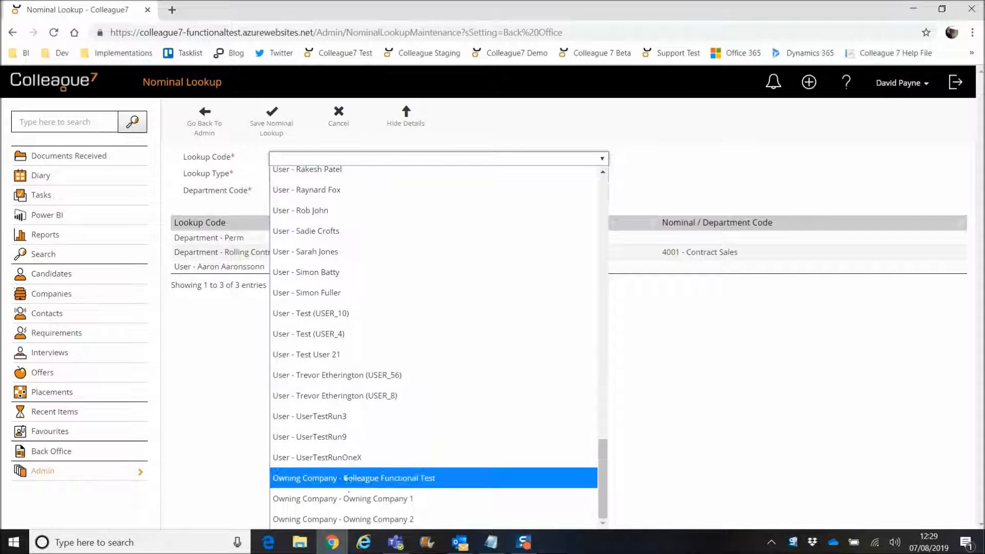
scroll(363, 344, up, 20)
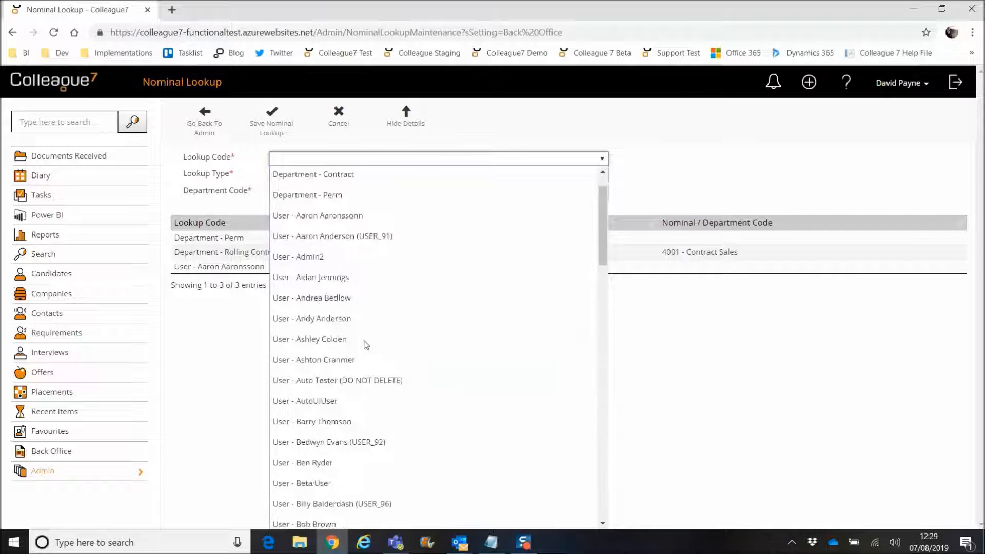
scroll(365, 339, up, 2)
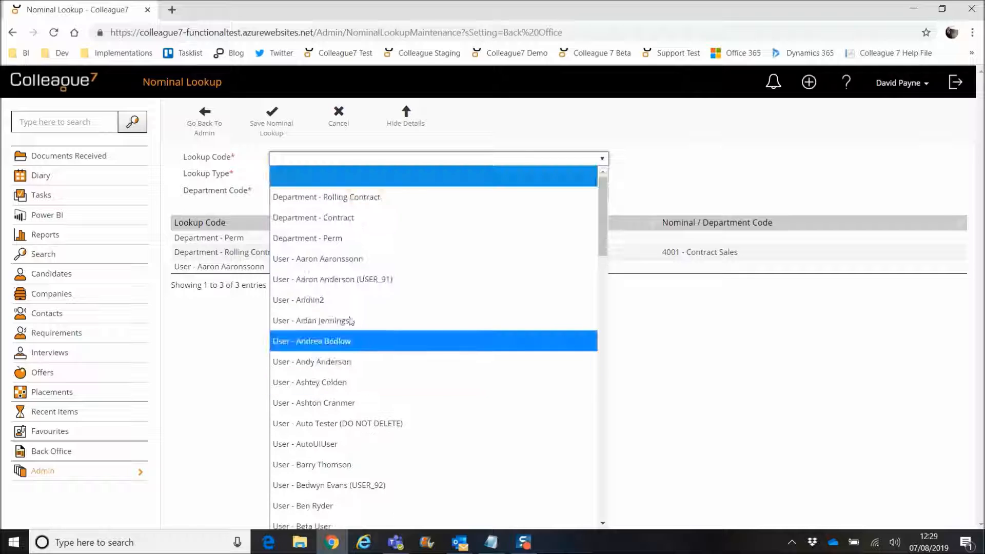
click(359, 222)
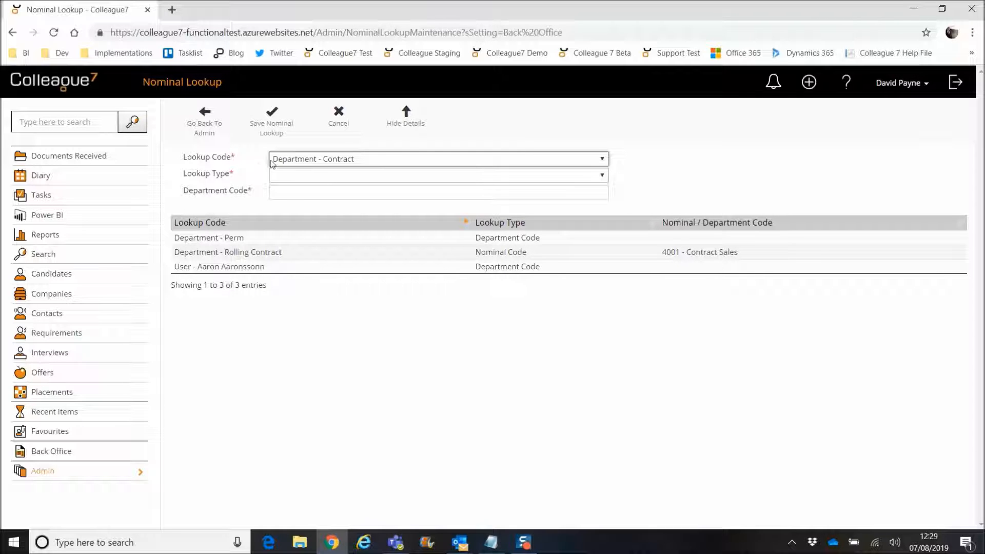
Step: Set the lookup type to Nominal Code with nominal code 4001 - Contract Sales, and save the nominal lookup
click(324, 176)
click(313, 213)
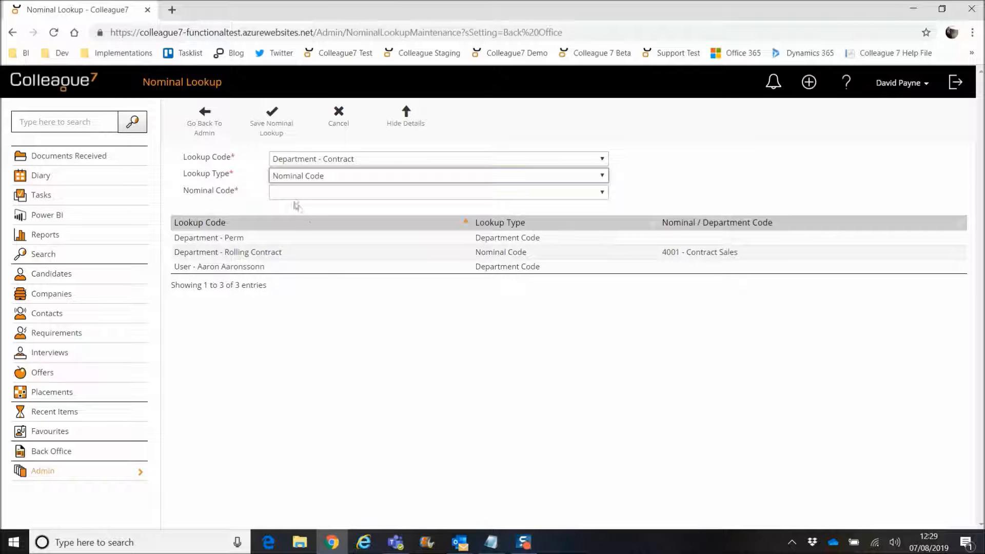
click(418, 192)
click(340, 229)
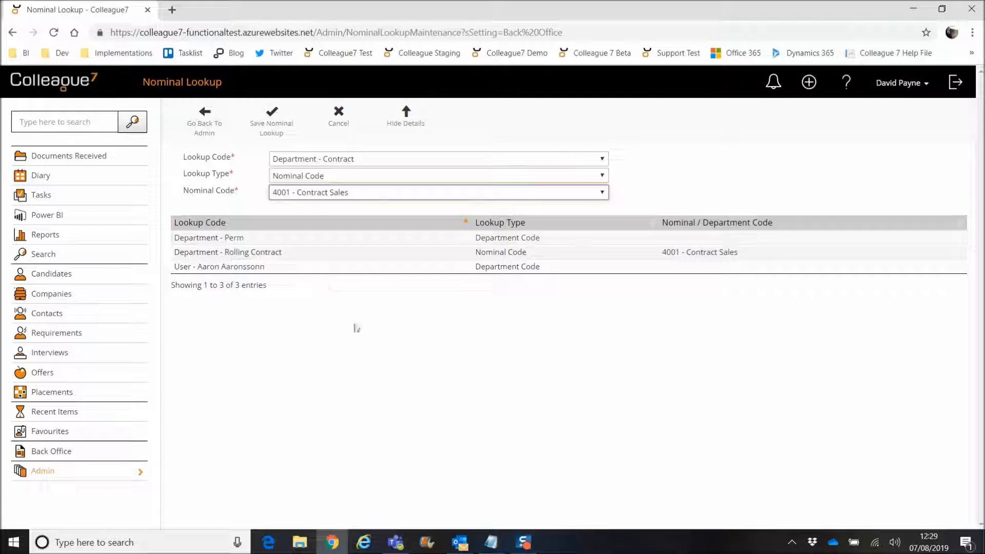
click(279, 134)
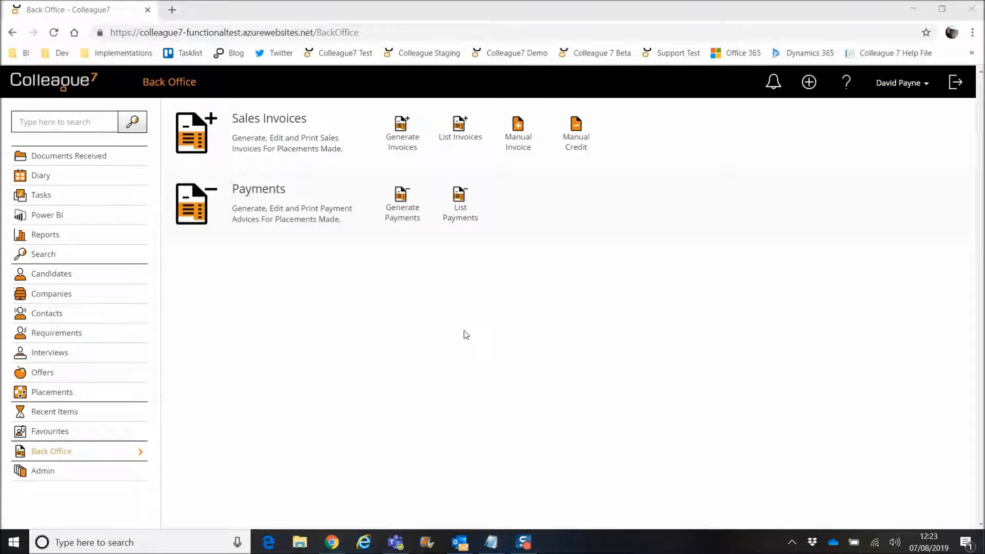
Step: Start generating sales invoices for the timesheets of placements 1109 and 1114 and for permanent placement 56
click(403, 143)
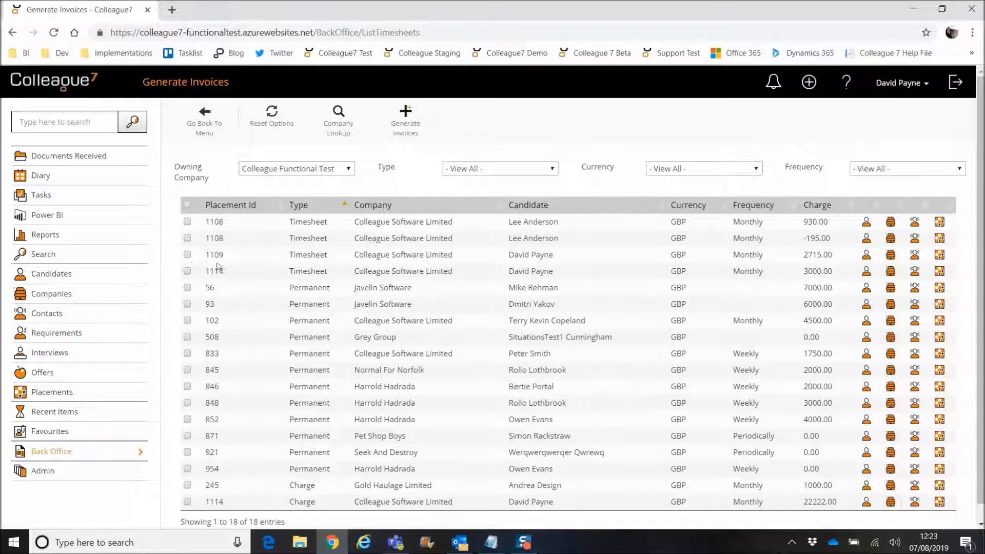
click(188, 272)
click(187, 289)
click(406, 126)
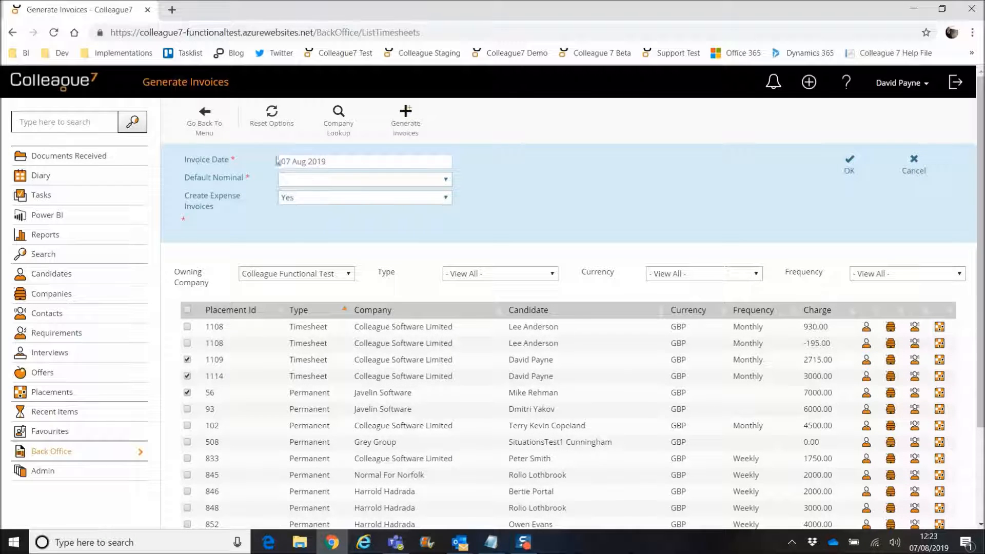
Step: Generate the invoices with default nominal 4001 - Contract Sales and expense invoices set to Yes, and choose to view them
click(414, 180)
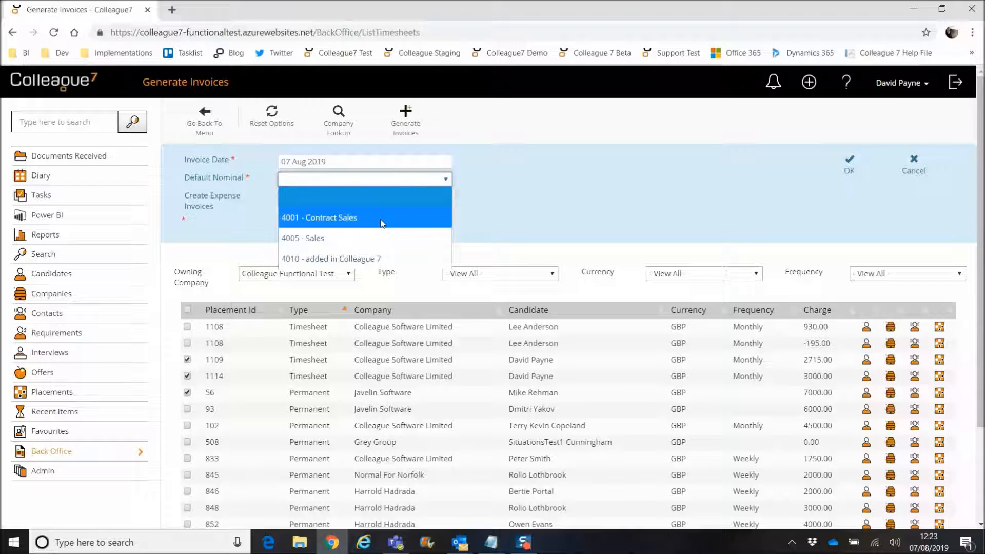
click(382, 224)
click(278, 223)
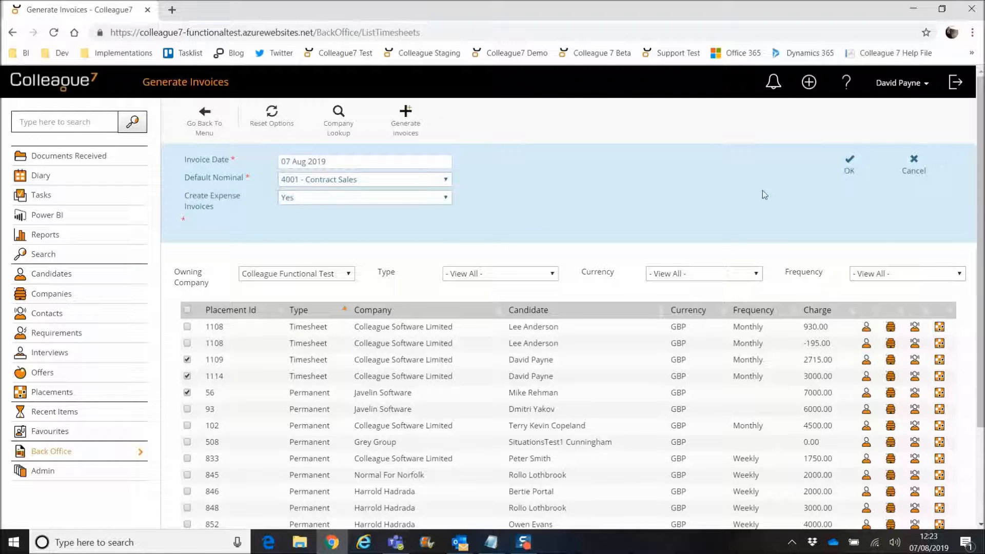
click(850, 172)
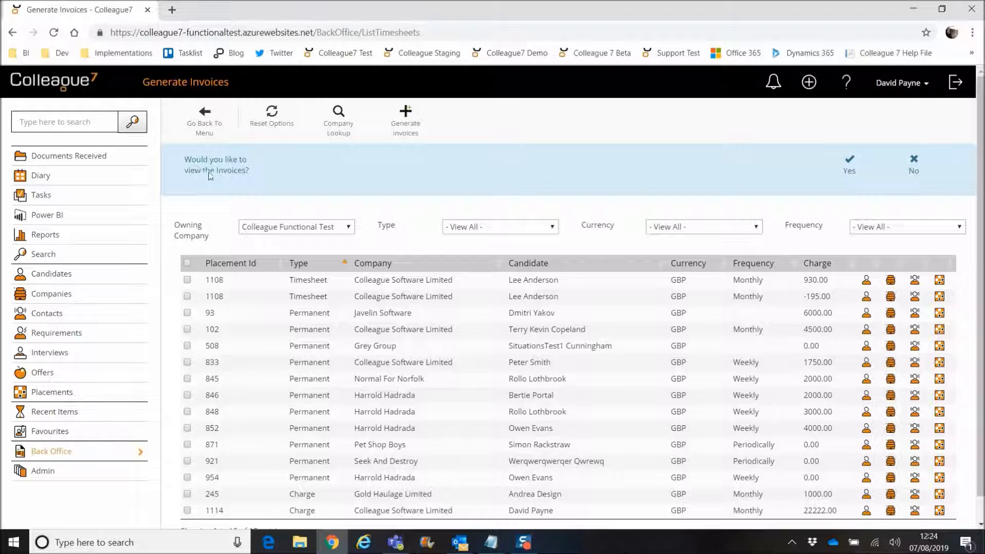
click(850, 165)
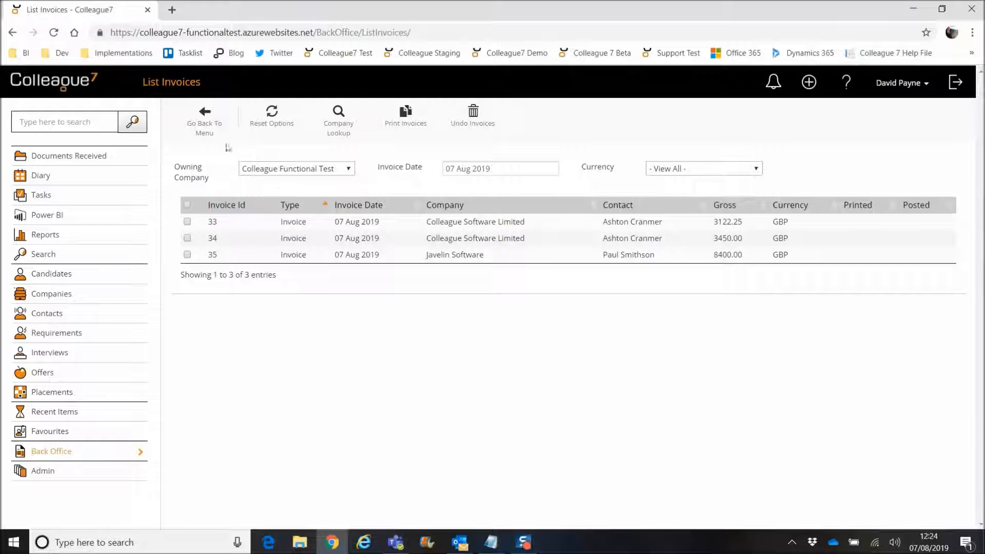
Step: Reopen the invoice list from the Back Office menu and undo the two Colleague Software Limited invoices
click(208, 127)
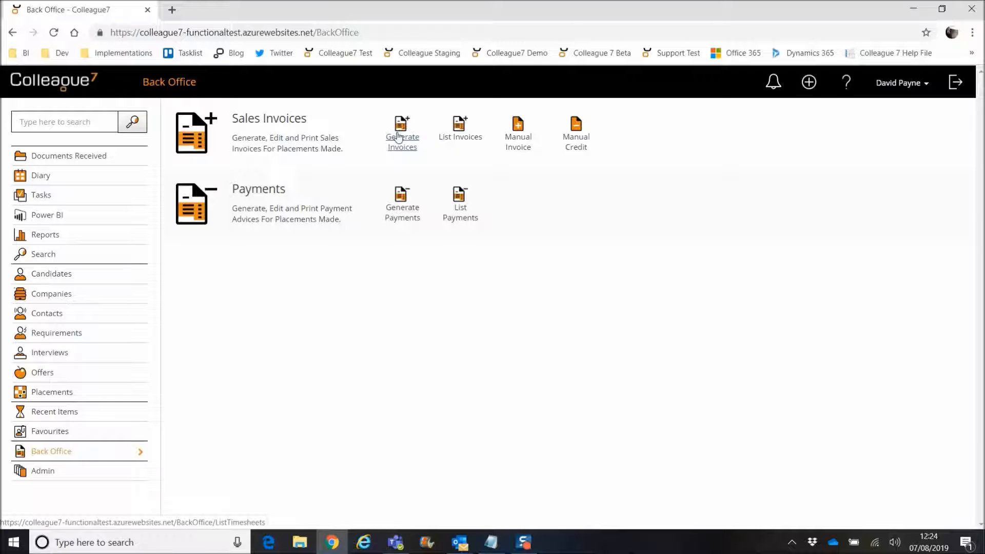
click(462, 138)
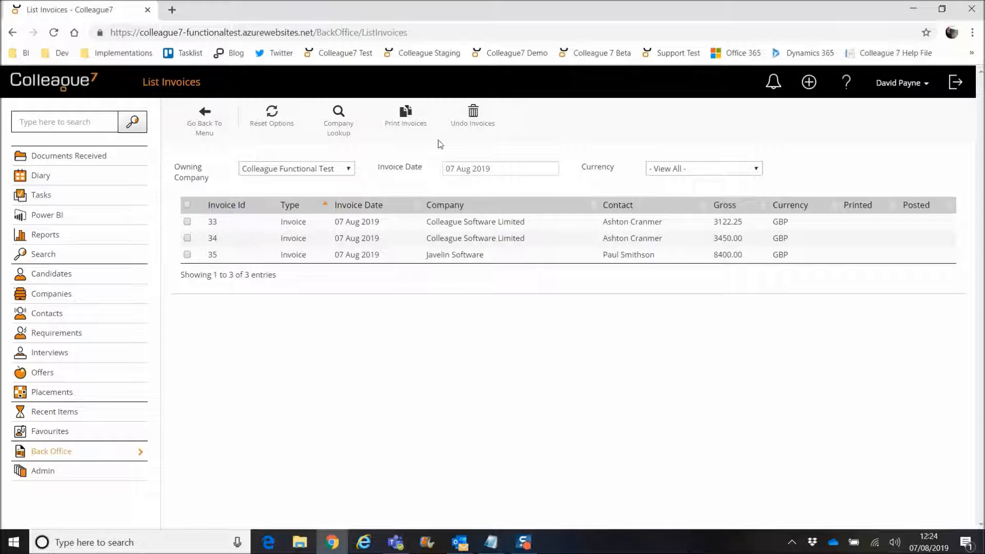
click(188, 222)
click(188, 239)
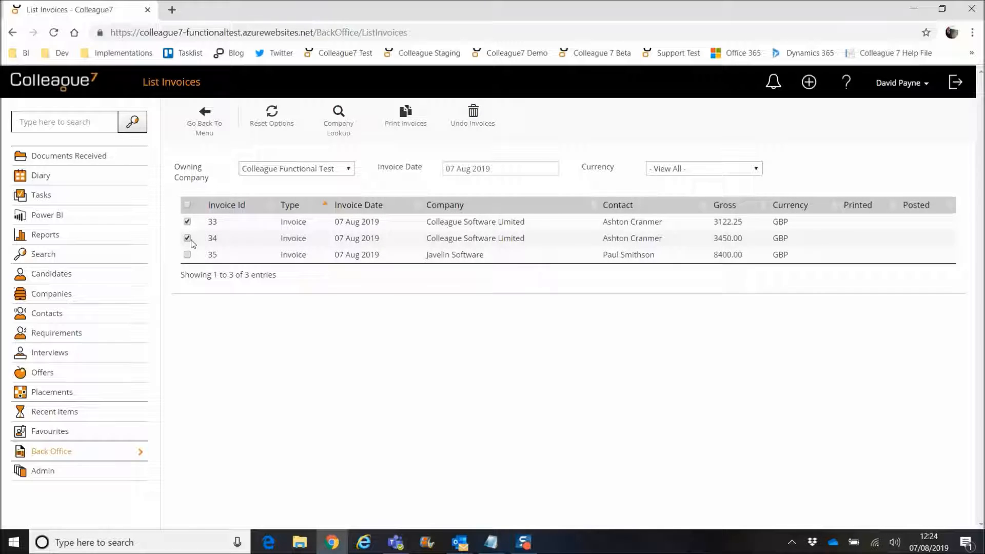
click(474, 126)
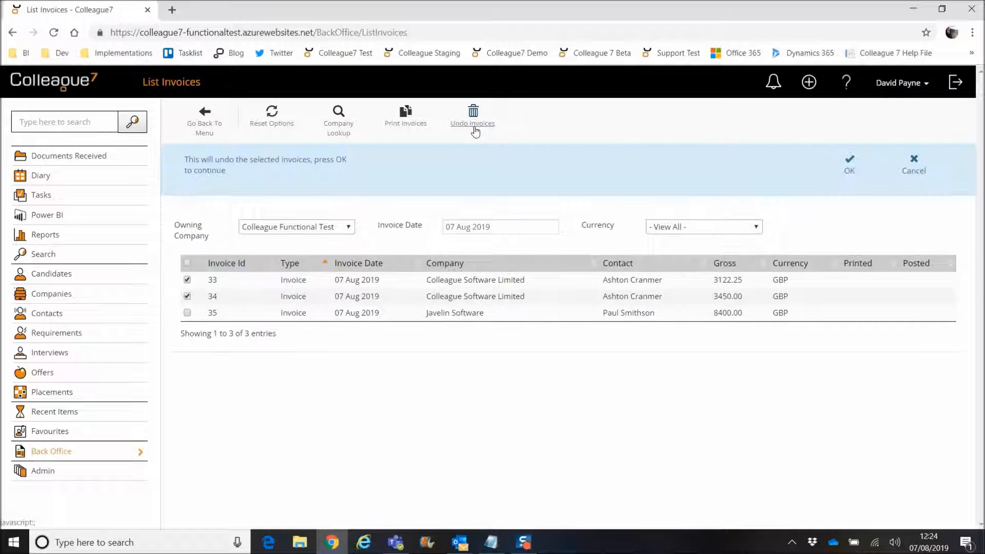
click(849, 163)
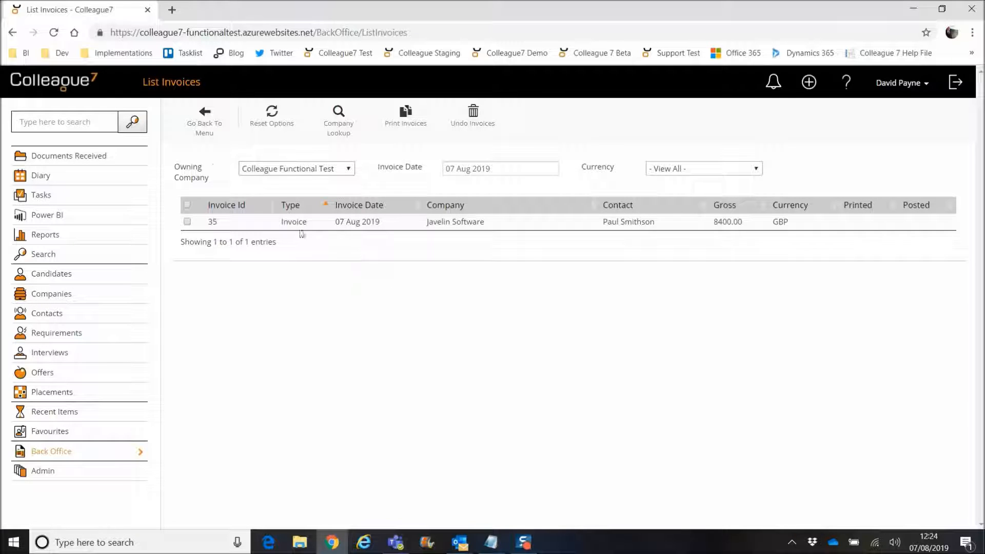
Step: Check the Generate Invoices list for the timesheets of the undone invoices, and return to the list of existing invoices
click(205, 132)
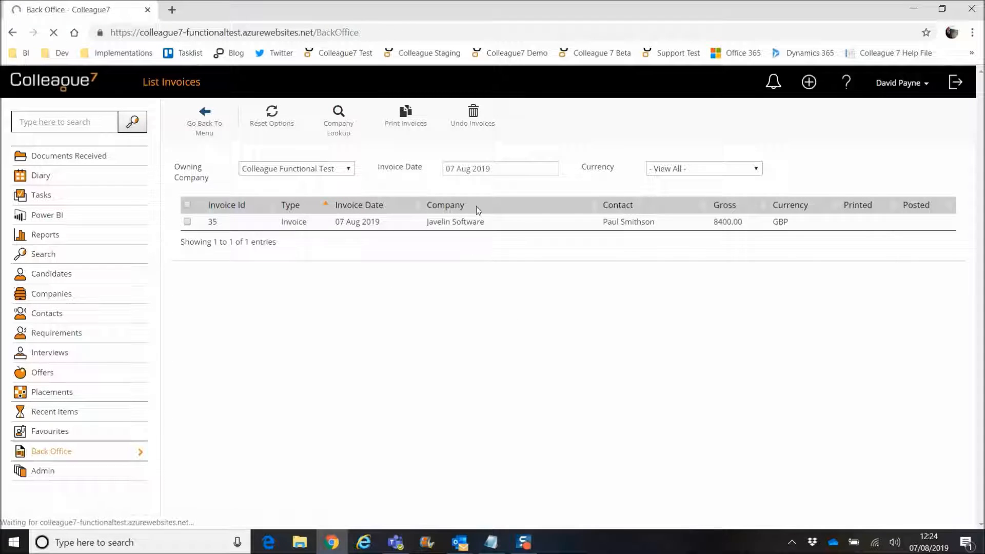
click(403, 141)
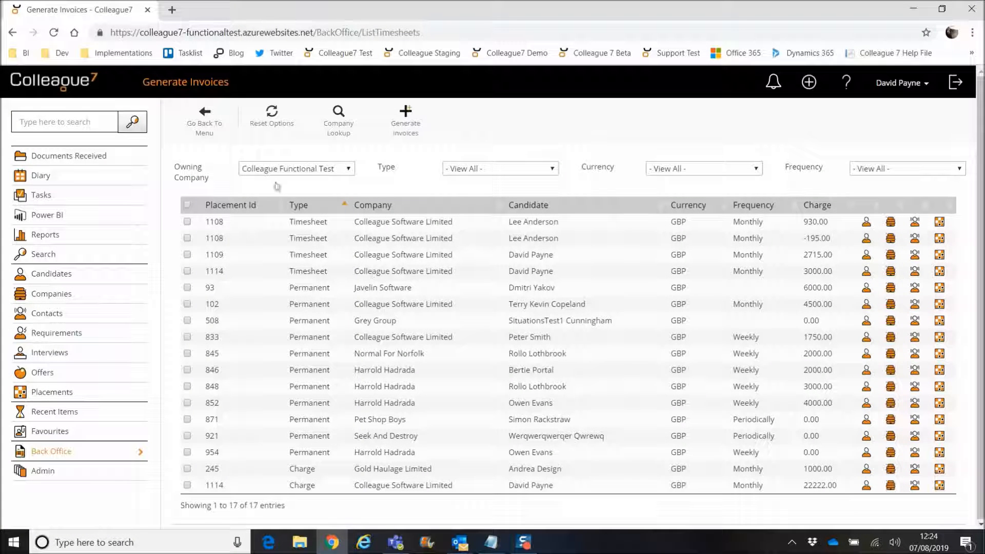
click(207, 128)
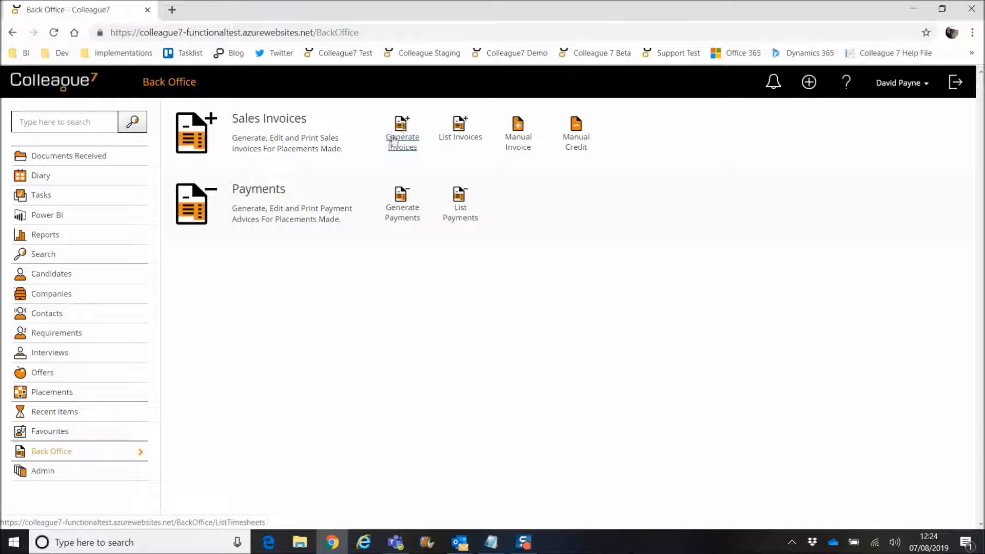
click(465, 140)
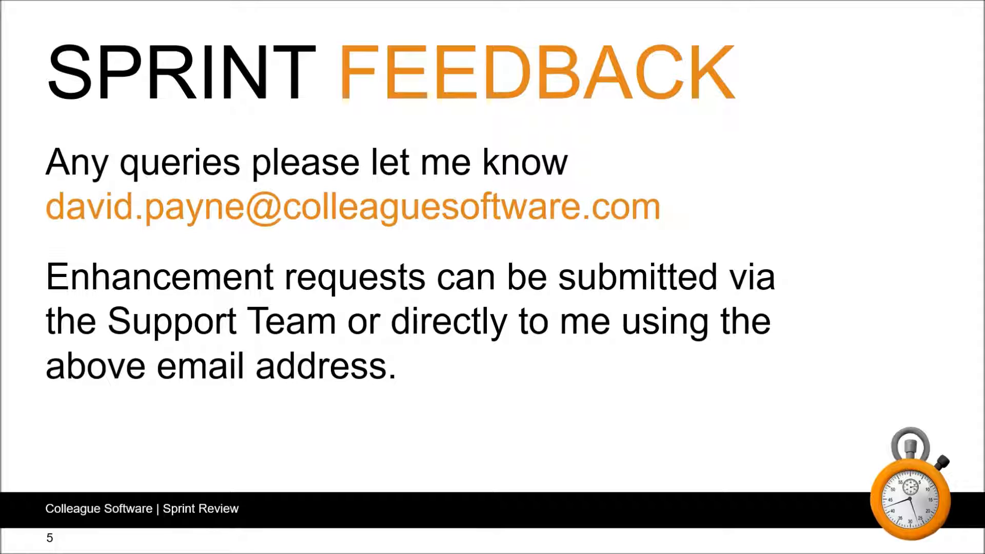
key(Right)
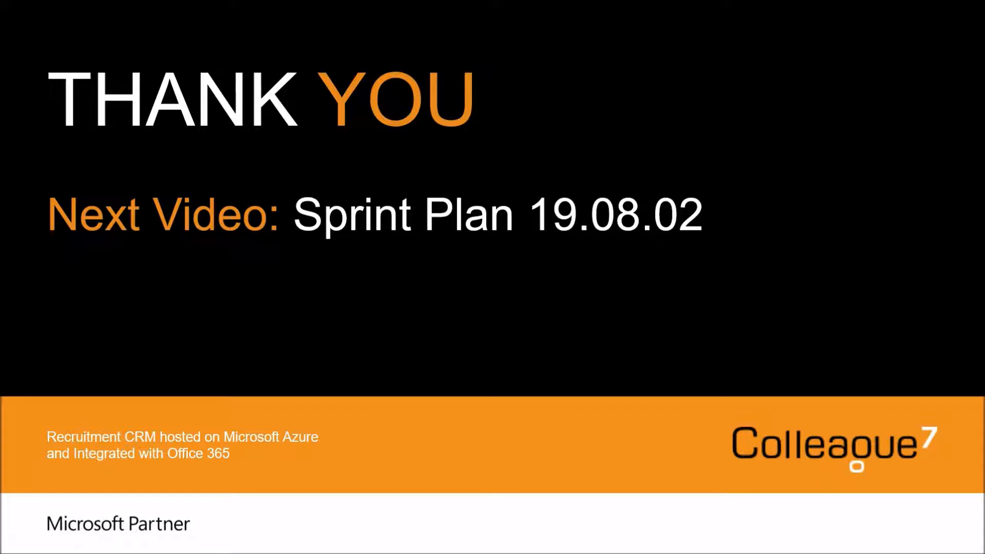